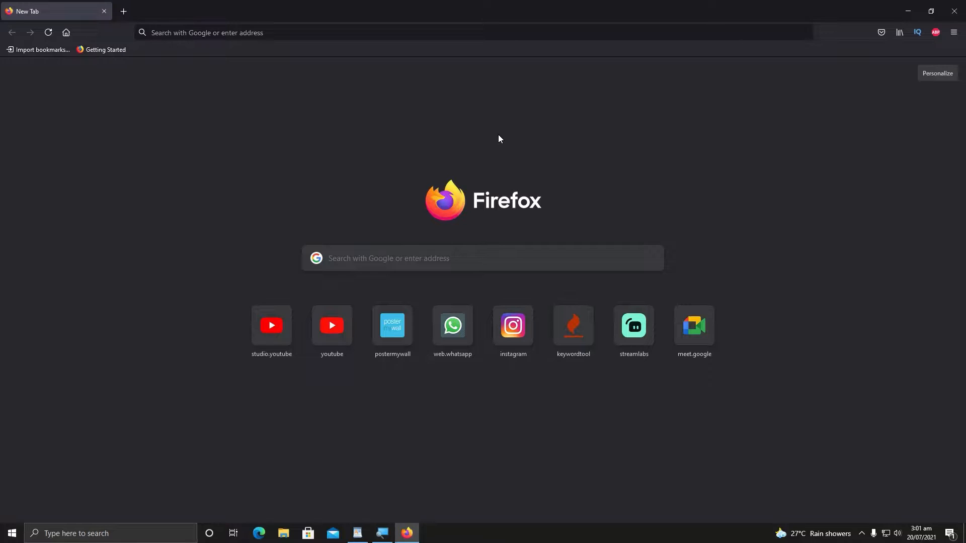
Step: Open youtube.com in the browser
left_click(222, 31)
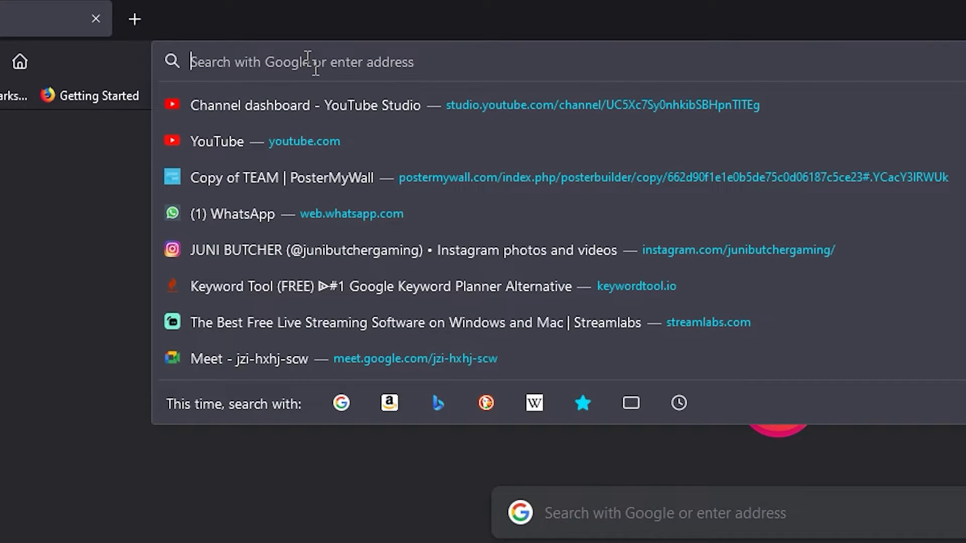
type("youtube.com/")
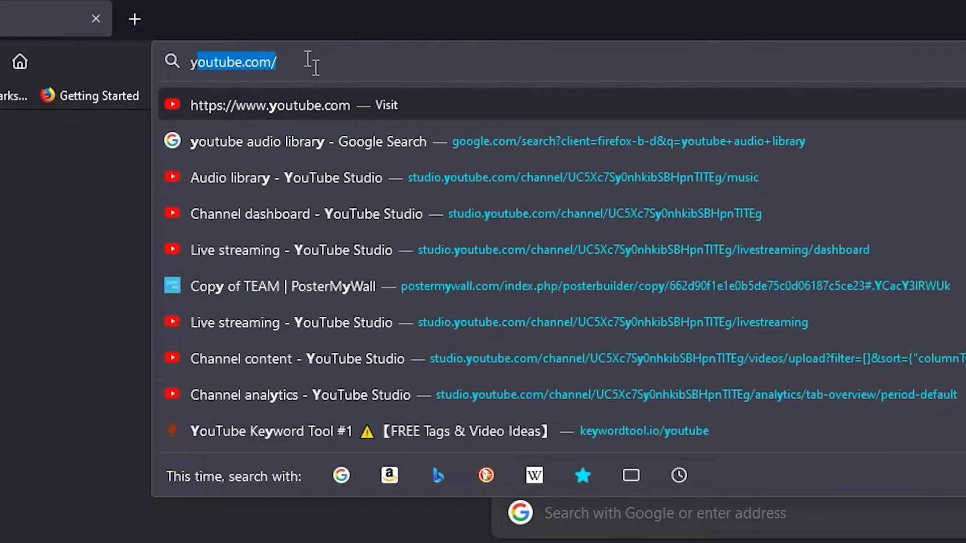
key("Return")
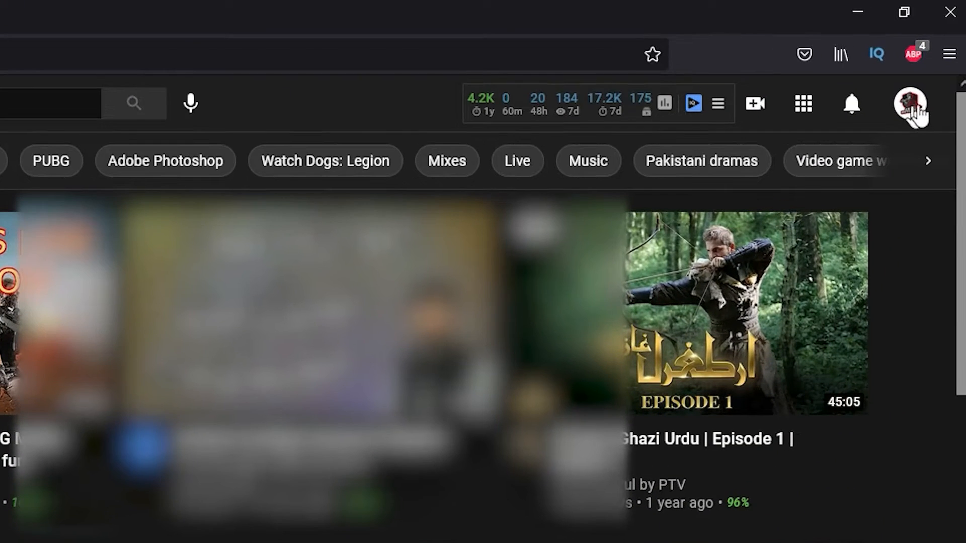
Step: Check the signed-in YouTube account's options, then start uploading a new video
left_click(935, 59)
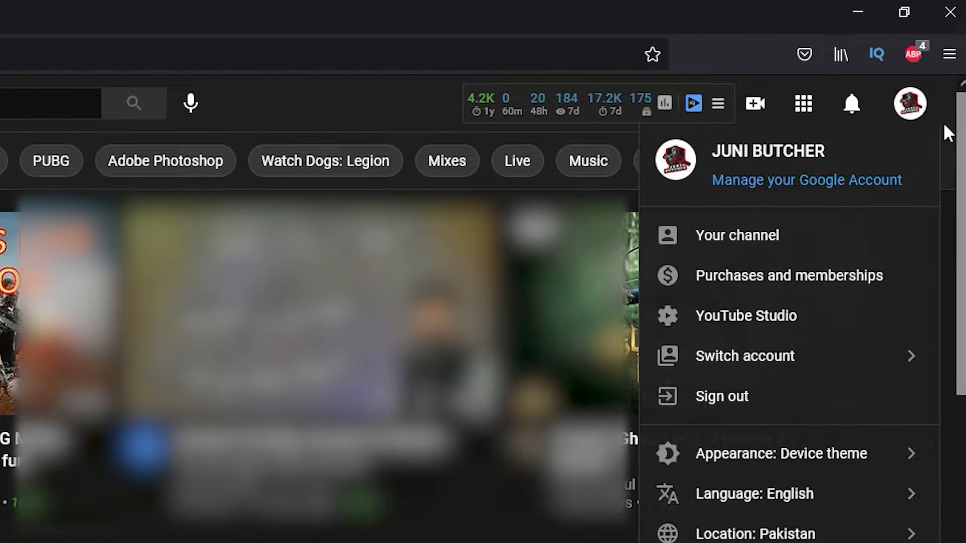
left_click(921, 110)
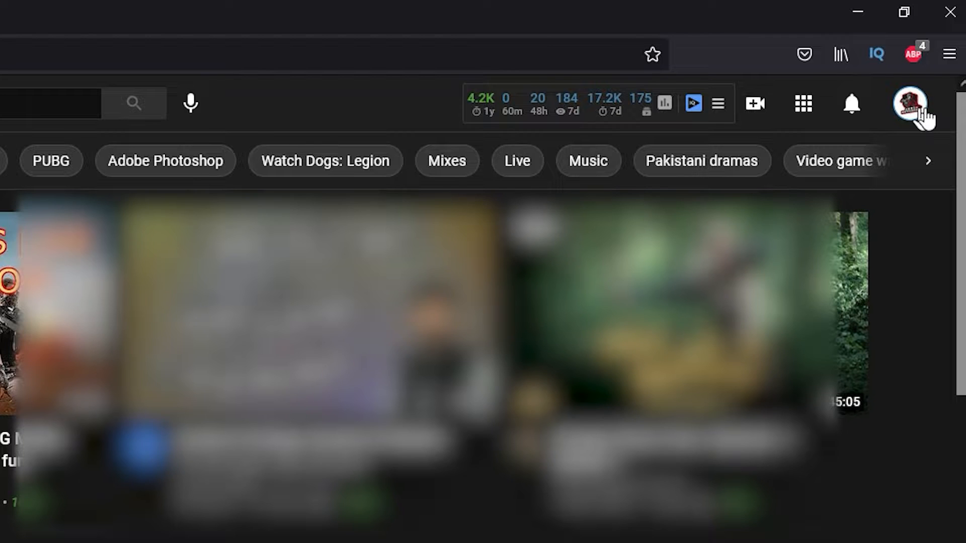
left_click(761, 111)
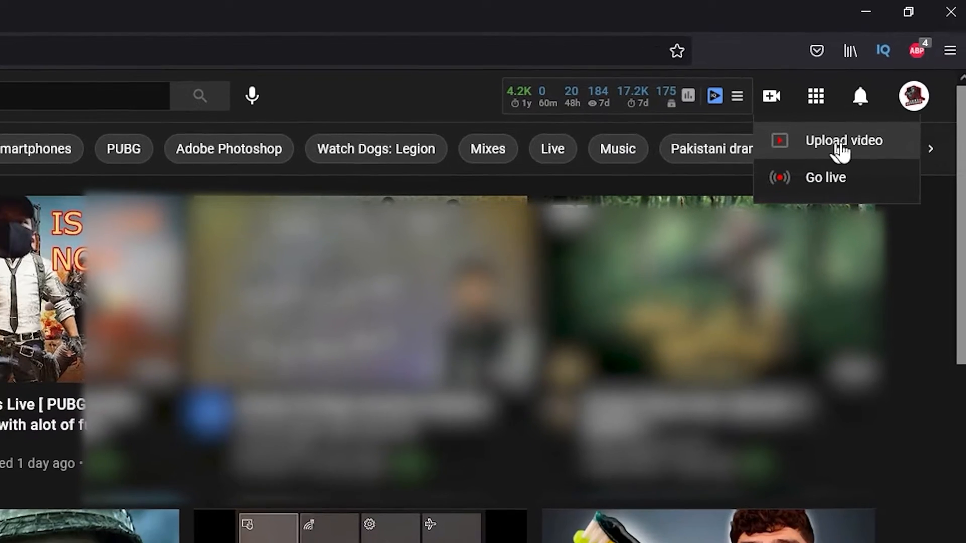
left_click(827, 157)
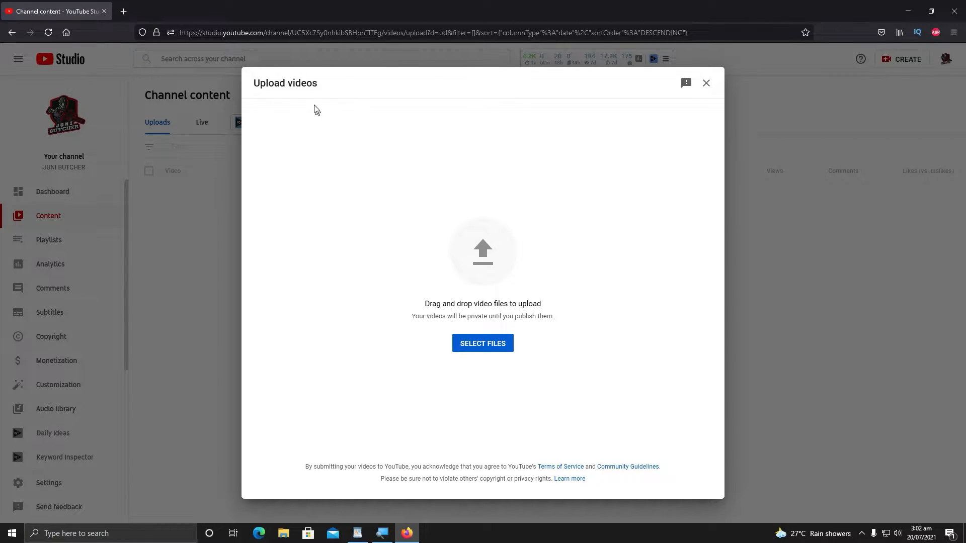
triple_click(301, 82)
left_click(503, 182)
left_click(491, 250)
key("Escape")
left_click(481, 347)
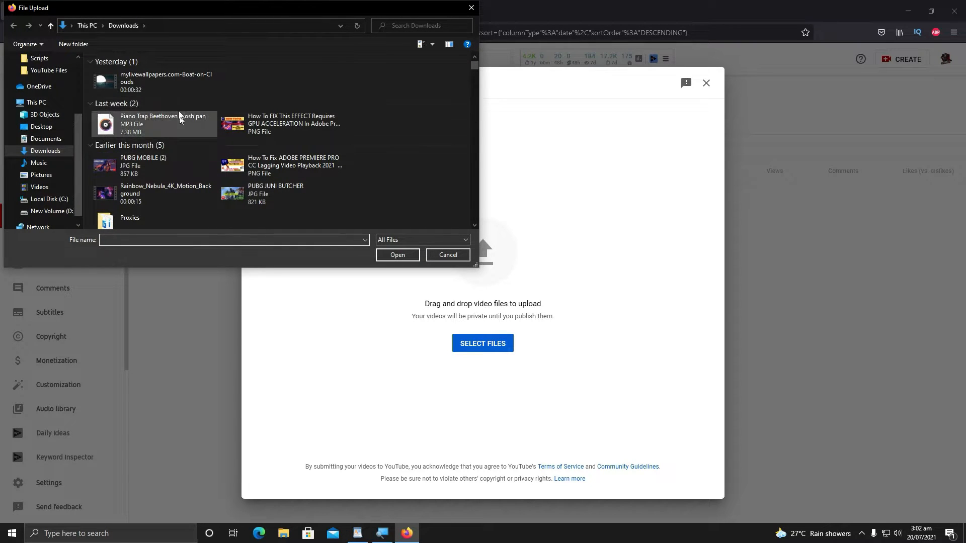
left_click(437, 258)
Step: Switch to File Explorer and add the video "Pubg Mobile Juni Butcher 1v4 clutch pubg" from the Lyrics Video folder to the YouTube upload
left_click(284, 533)
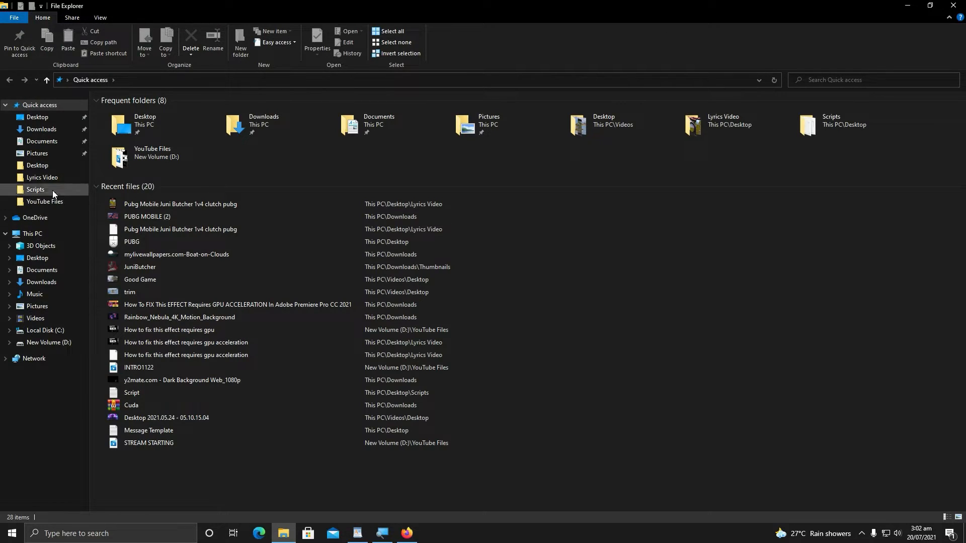
left_click(50, 178)
left_click_drag(503, 124, 487, 266)
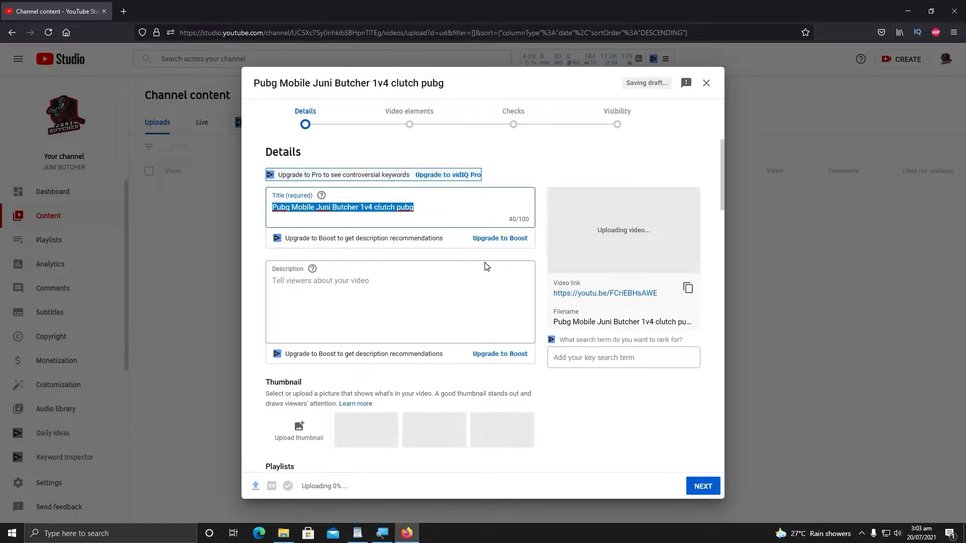
Step: Replace the video title with "PUBG MOBILE Epic Moments | PUBG MOBILE epic Clutch| PUBG MOBILE BEST Squad Wipe Ever JUNIBUTCHER" copied from the WordPad document
left_click(524, 153)
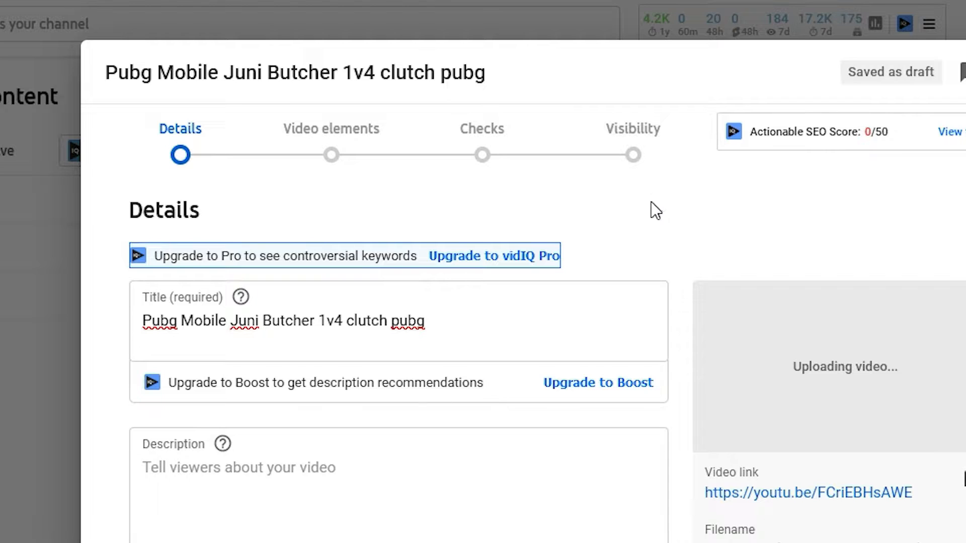
triple_click(323, 324)
key("BackSpace")
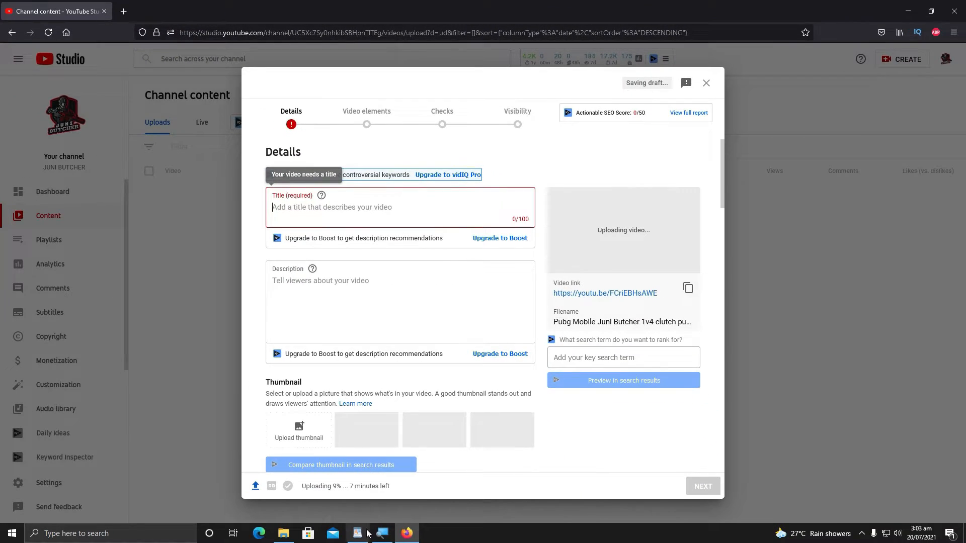
left_click(358, 533)
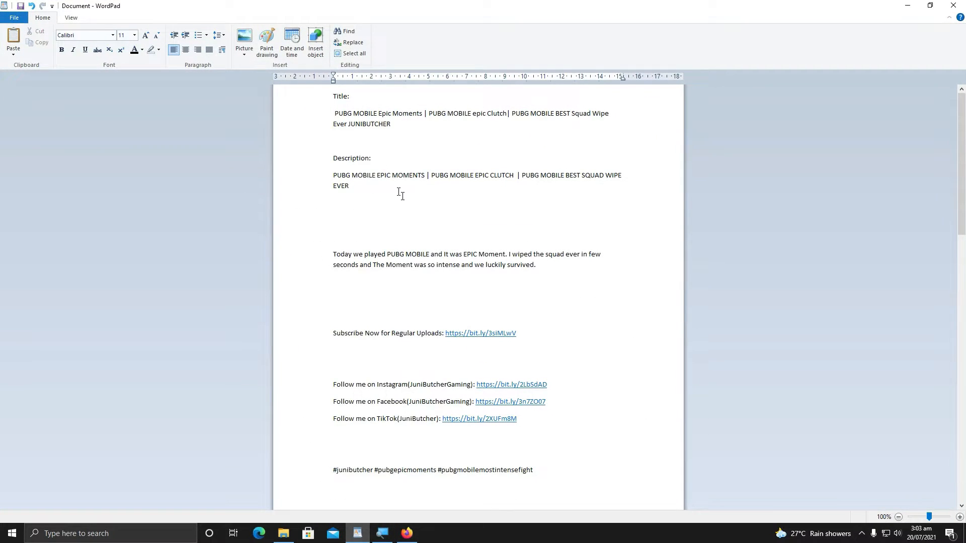
left_click_drag(335, 114, 364, 124)
key("ctrl+c")
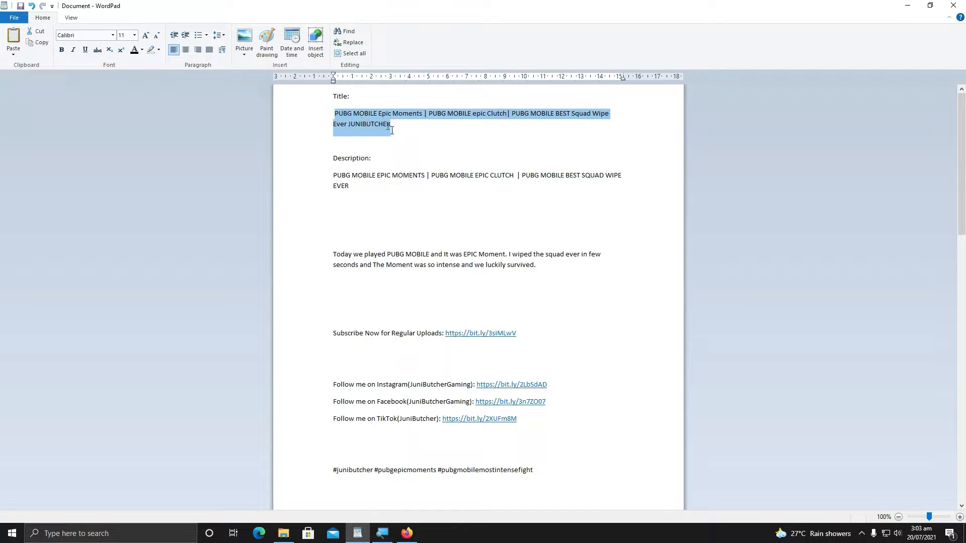
left_click(407, 533)
key("ctrl+v")
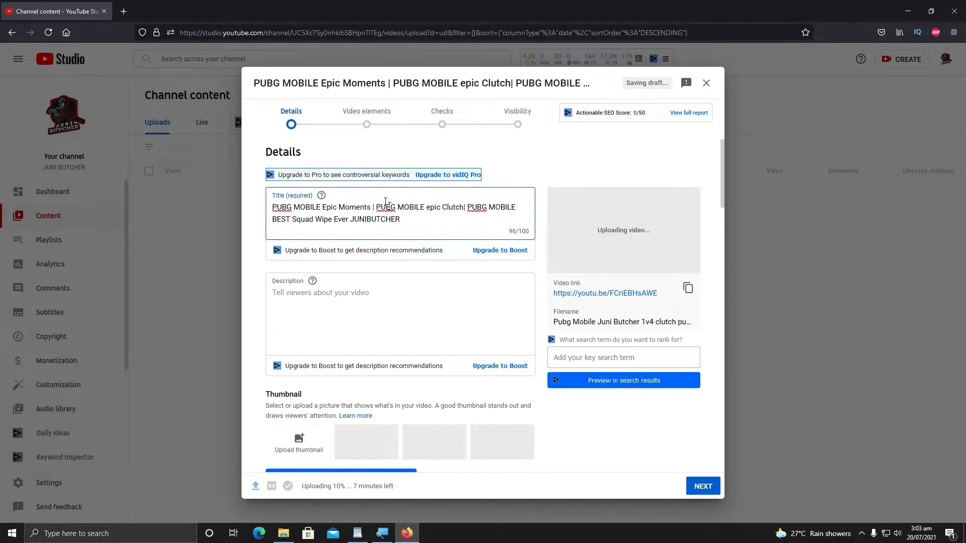
Step: Fill the video description with the WordPad document's description text, from the PUBG MOBILE EPIC MOMENTS line through the Gaming Monitor entry, excluding the tags
left_click(303, 283)
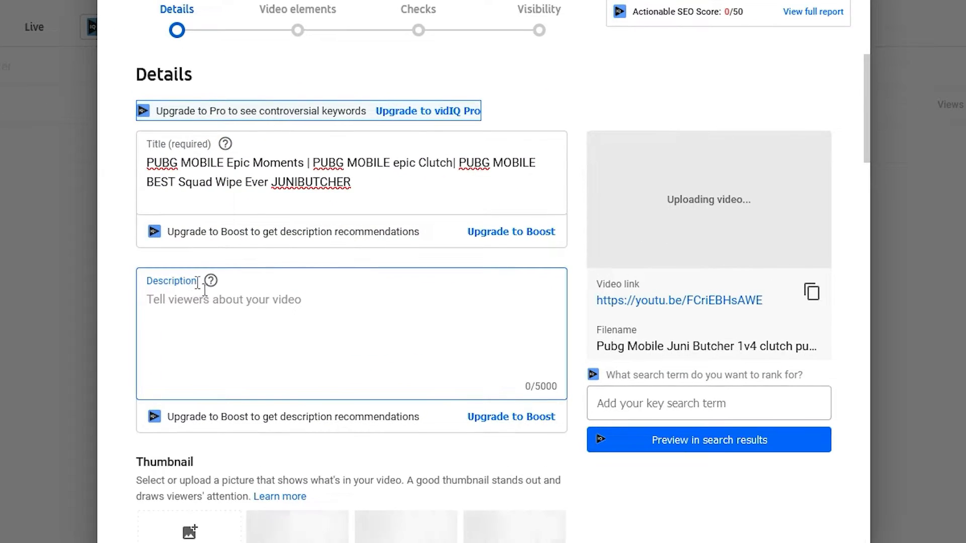
mouse_move(209, 287)
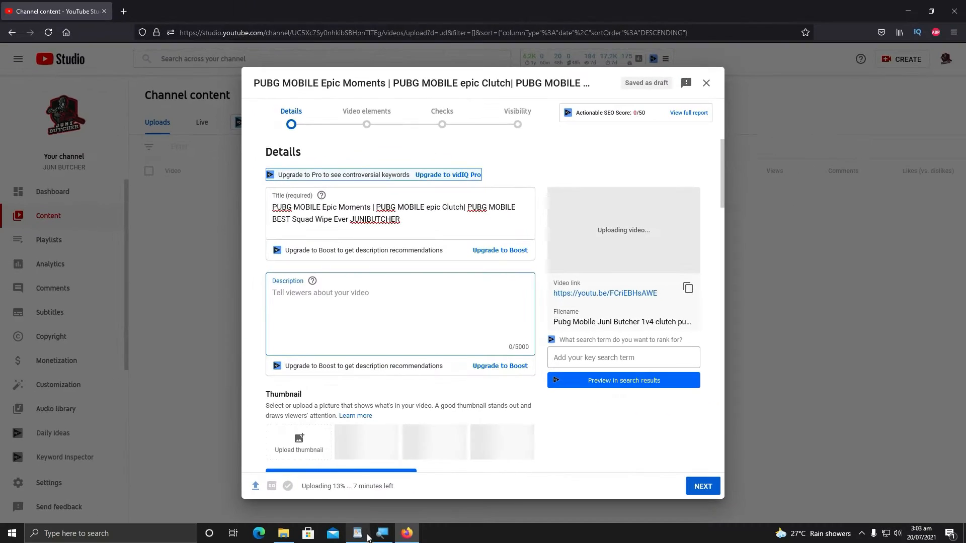
left_click(363, 536)
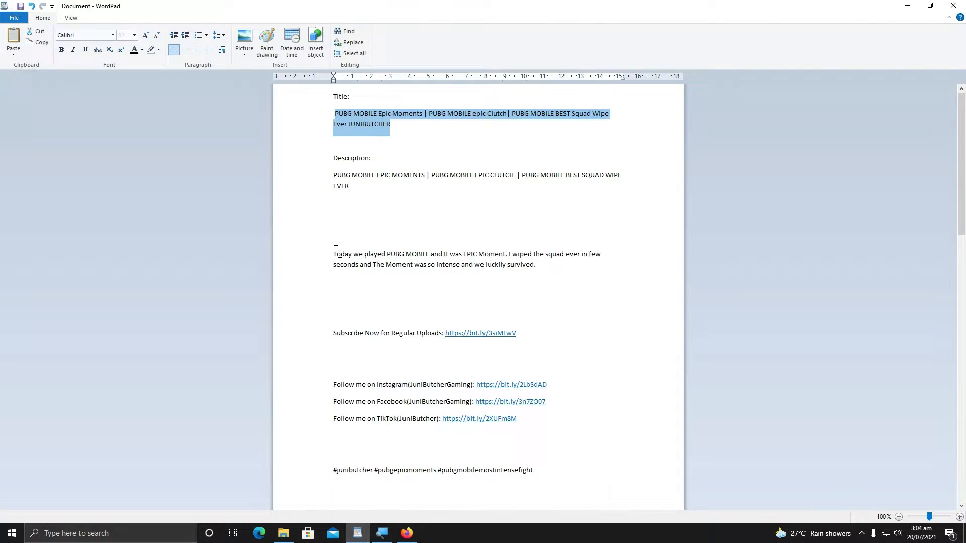
left_click(330, 178)
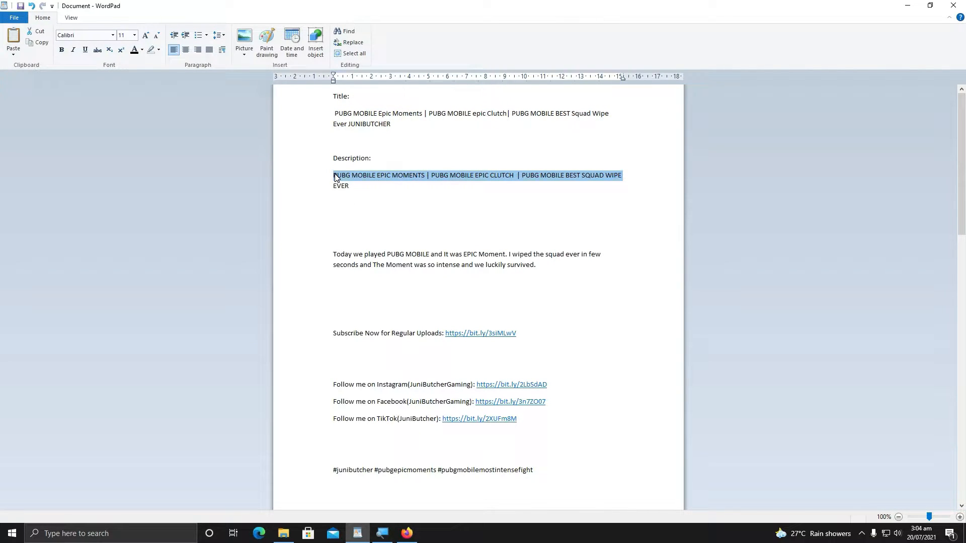
key("shift+Down")
key("shift+Down")
key("shift+Down")
key("shift+Down")
key("shift+Down")
key("shift+Down")
key("shift+Down")
key("shift+Down")
key("shift+Down")
key("shift+Down")
key("shift+Down")
key("shift+Down")
key("shift+Down")
key("shift+Down")
key("shift+Down")
key("shift+Down")
key("shift+Down")
key("shift+Down")
key("shift+Down")
key("shift+Down")
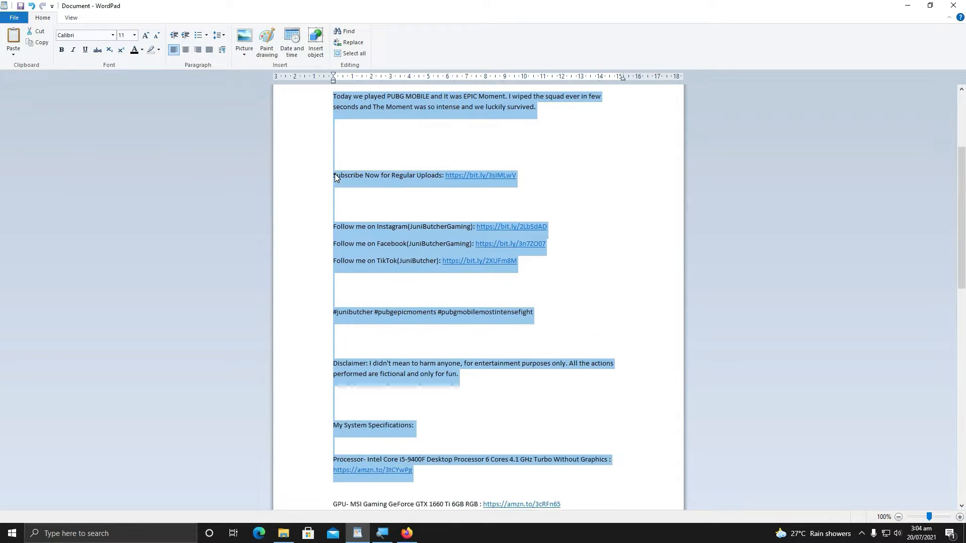
key("shift+Down")
key("shift+Down")
key("shift+Down")
key("shift+Down")
key("shift+Down")
key("shift+Down")
key("shift+Down")
key("shift+Down")
key("shift+Down")
key("shift+Down")
key("shift+Down")
key("shift+Down")
key("shift+Down")
key("shift+Down")
key("shift+Down")
key("shift+Down")
key("shift+Down")
key("shift+Down")
key("shift+Down")
key("shift+Down")
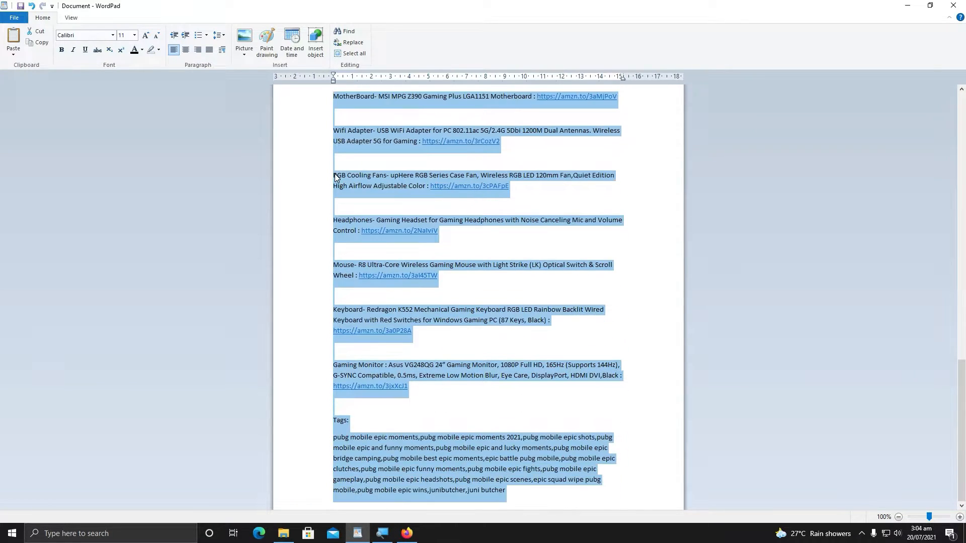
key("shift+Up")
key("shift+Up")
key("shift+Up")
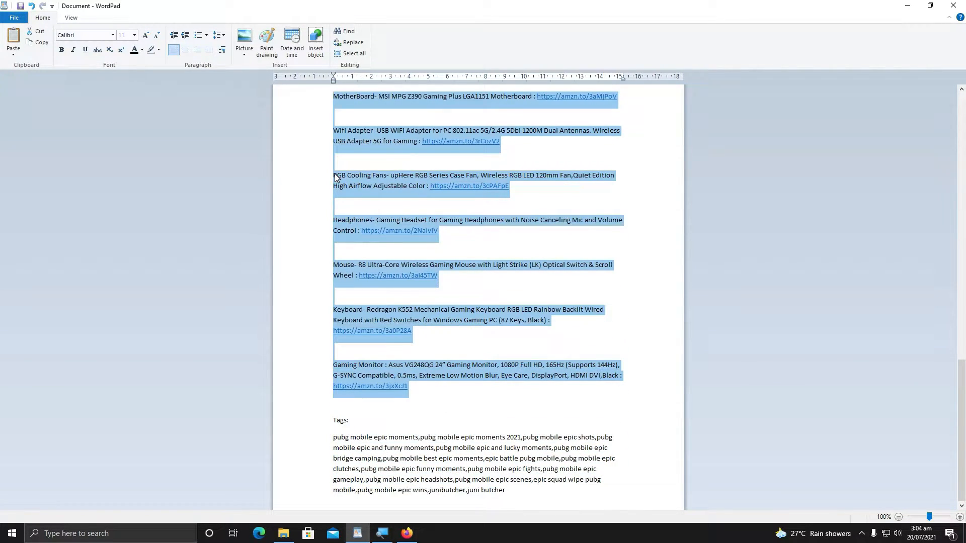
left_click(407, 533)
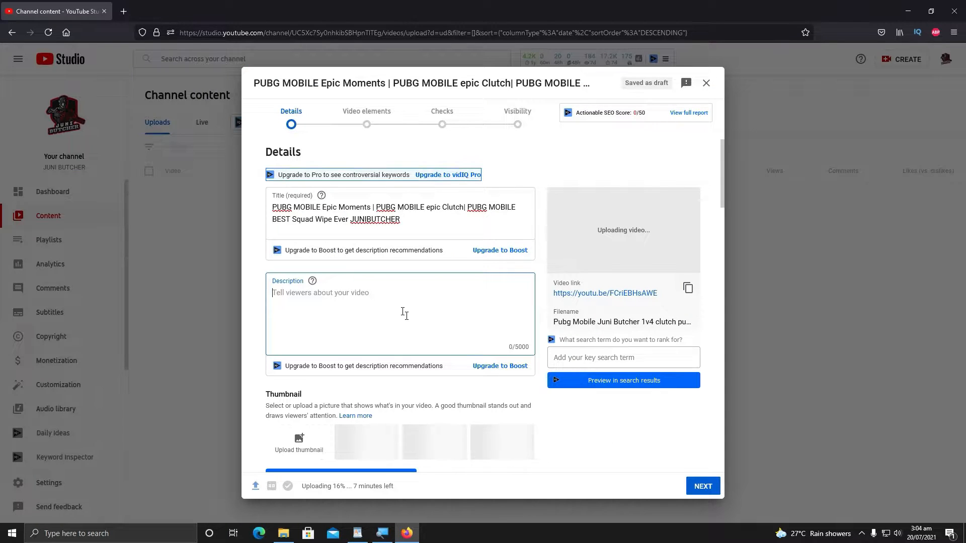
key("ctrl+v")
scroll(526, 370, "up", 15)
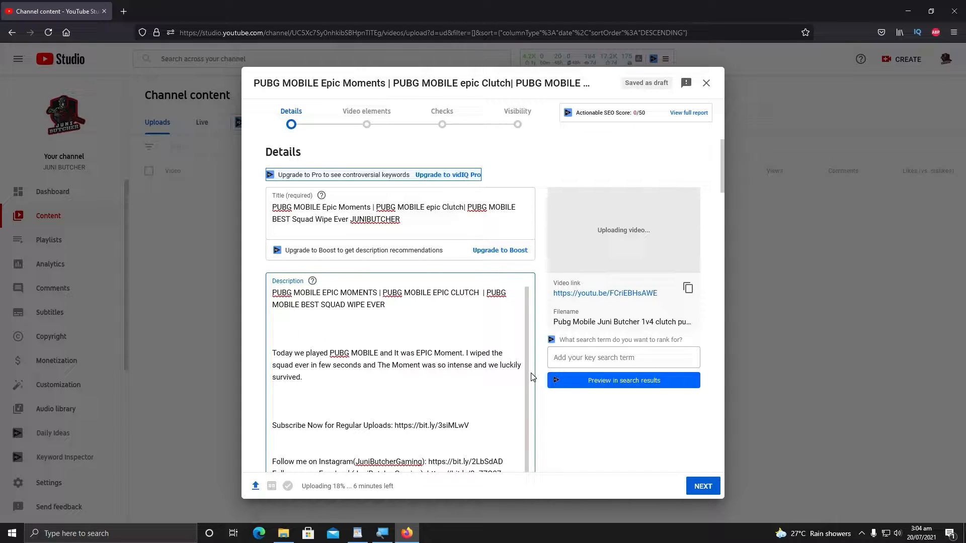
Step: Upload the image "PUBG MOBILE (2)" from the Downloads folder as the video's custom thumbnail
scroll(532, 376, "down", 10)
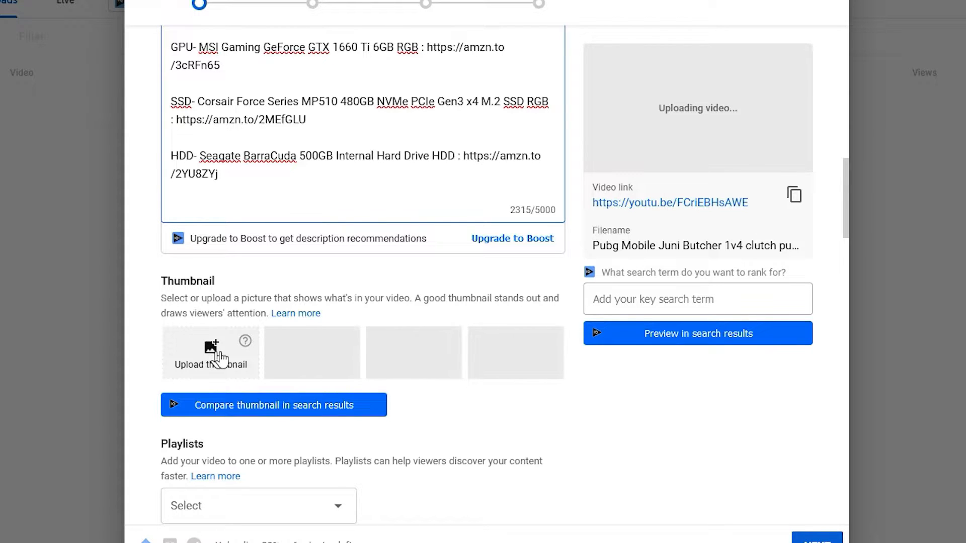
scroll(220, 358, "up", 2)
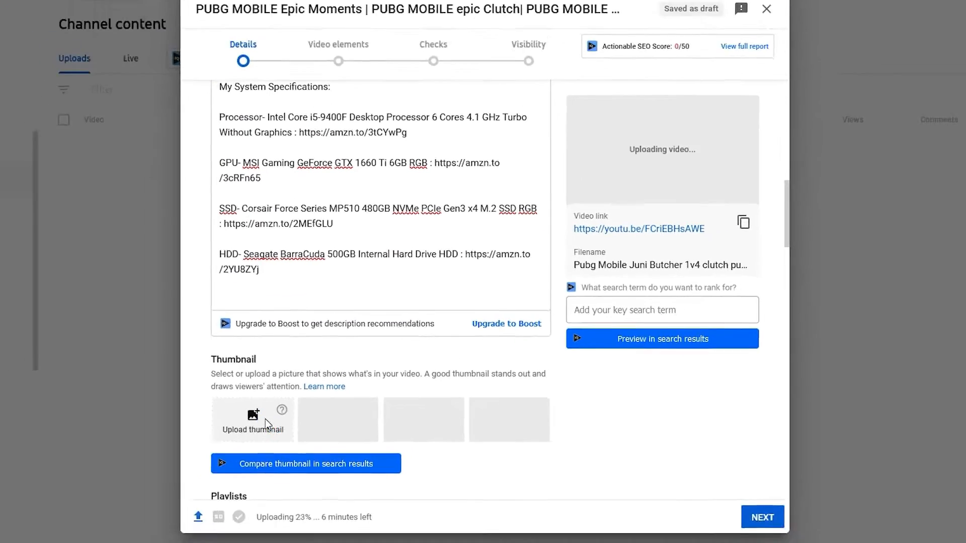
left_click(211, 428)
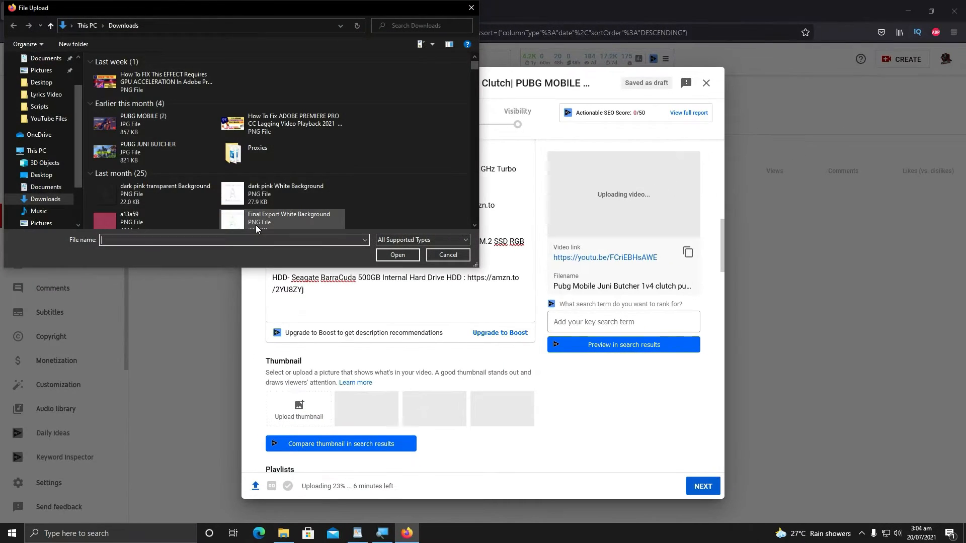
double_click(140, 124)
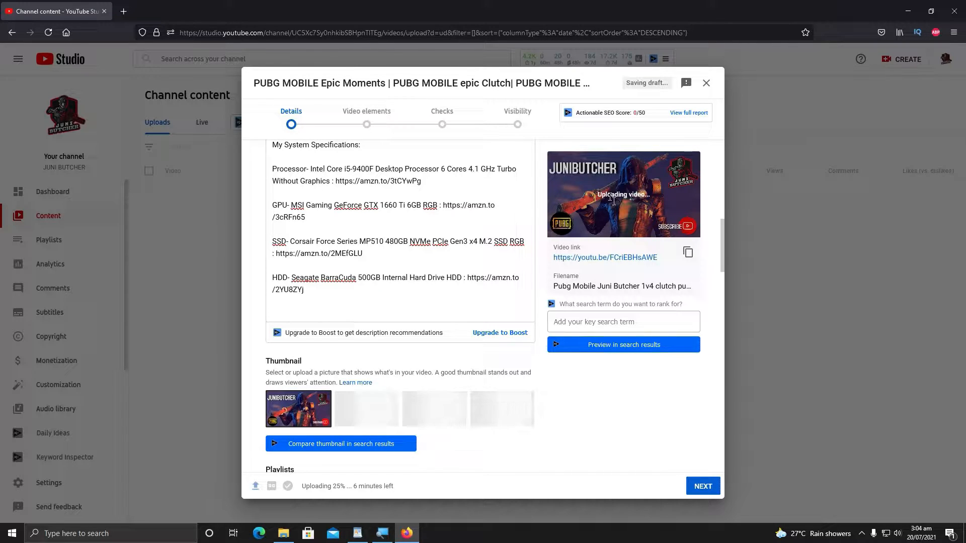
scroll(362, 336, "down", 1)
mouse_move(322, 363)
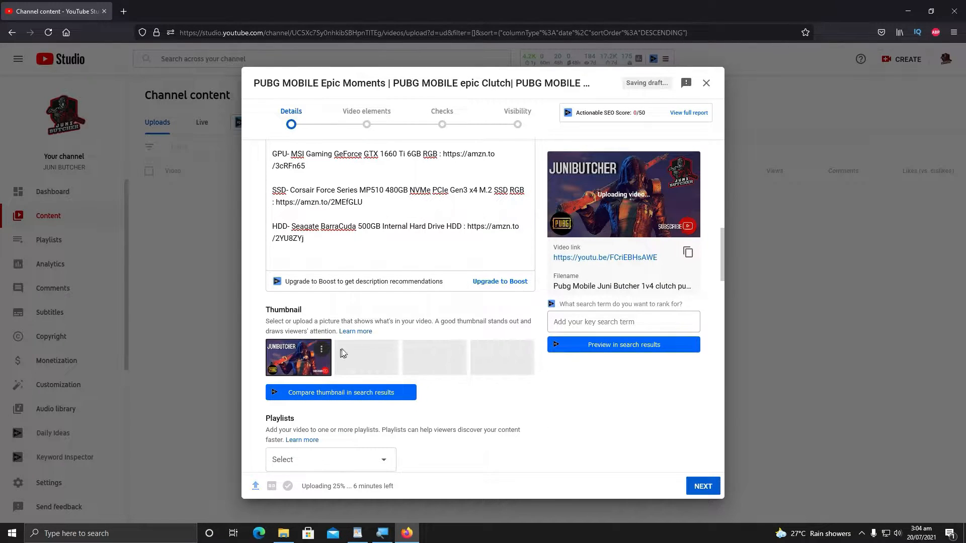
Step: Open the video's playlist choices and examine the channel's existing playlists
scroll(322, 363, "down", 2)
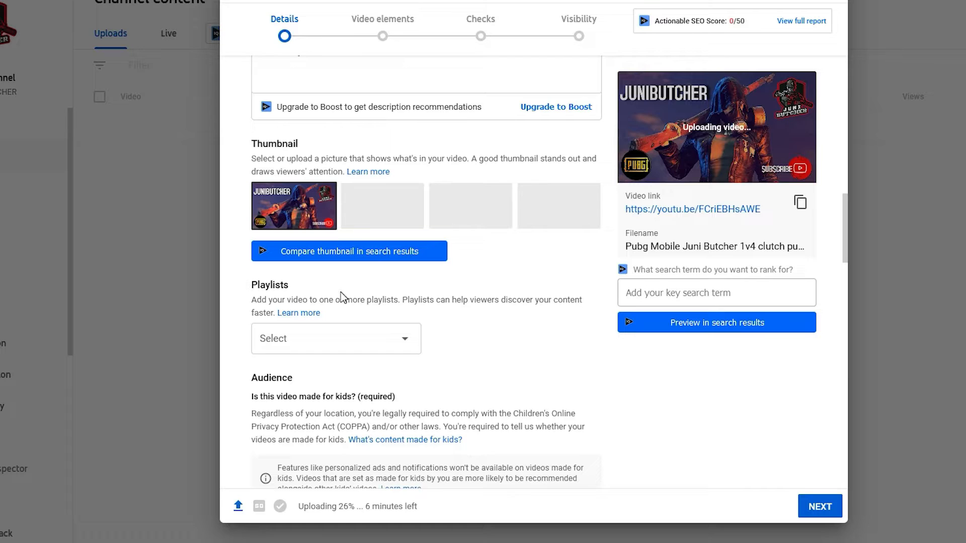
left_click(361, 342)
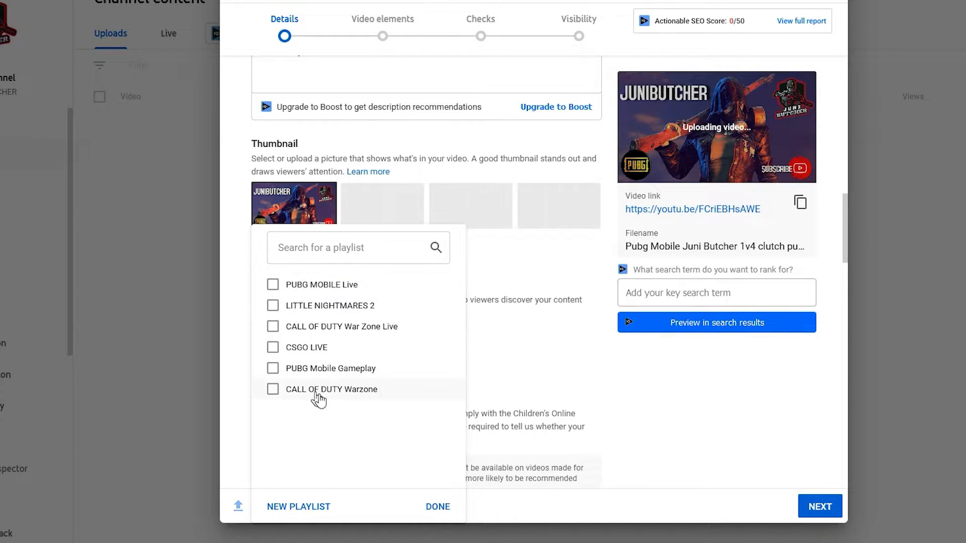
left_click(272, 285)
left_click(273, 305)
left_click(272, 326)
left_click(272, 347)
left_click(273, 368)
left_click(273, 388)
left_click(273, 369)
left_click(272, 347)
left_click(272, 326)
left_click(272, 306)
left_click(273, 284)
left_click(273, 389)
left_click(275, 389)
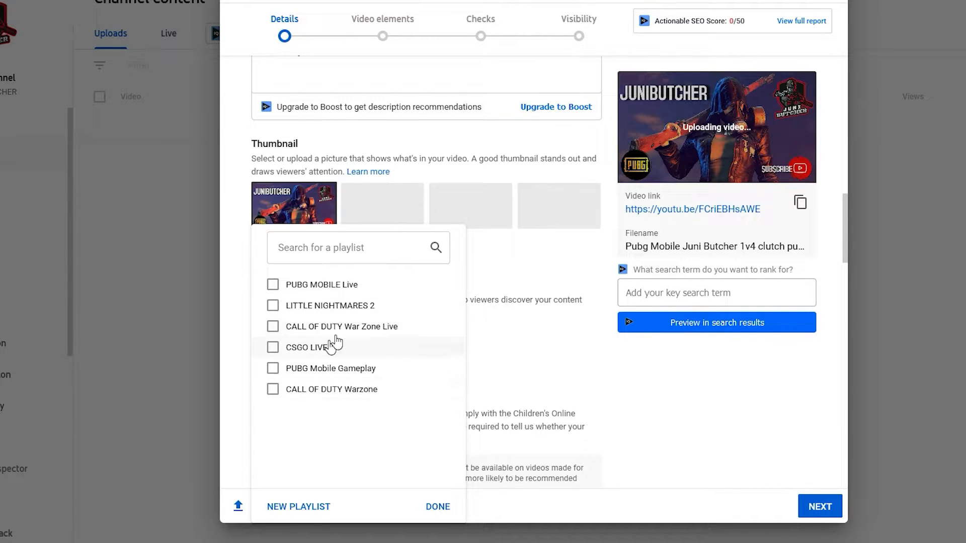
Step: Create a new playlist titled GoYouTube with public visibility
left_click(320, 508)
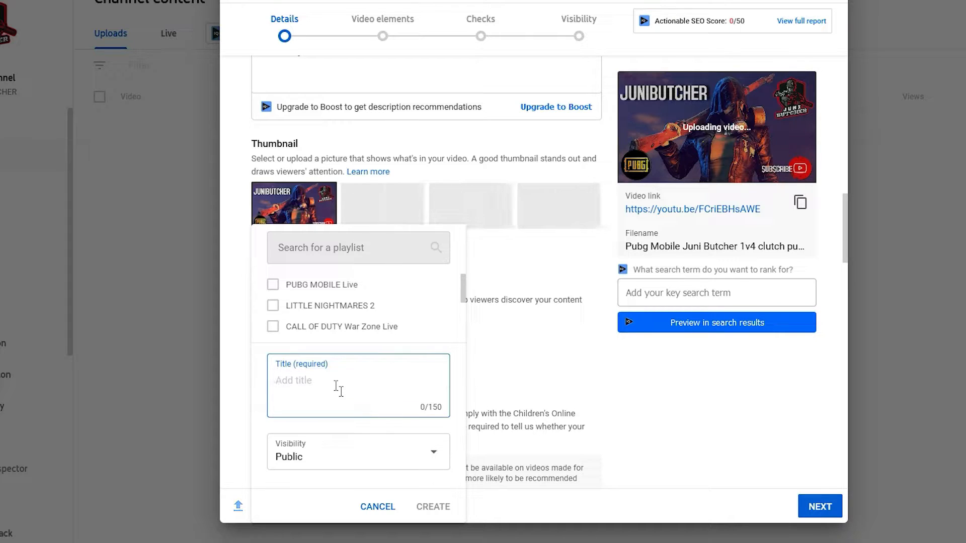
type("Go")
type("YouTube")
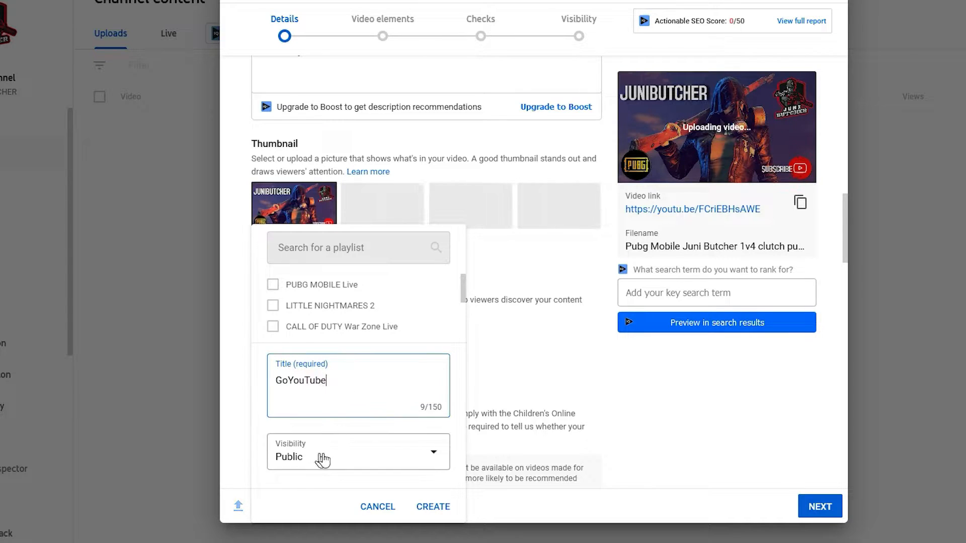
left_click(322, 453)
left_click(334, 412)
left_click(330, 458)
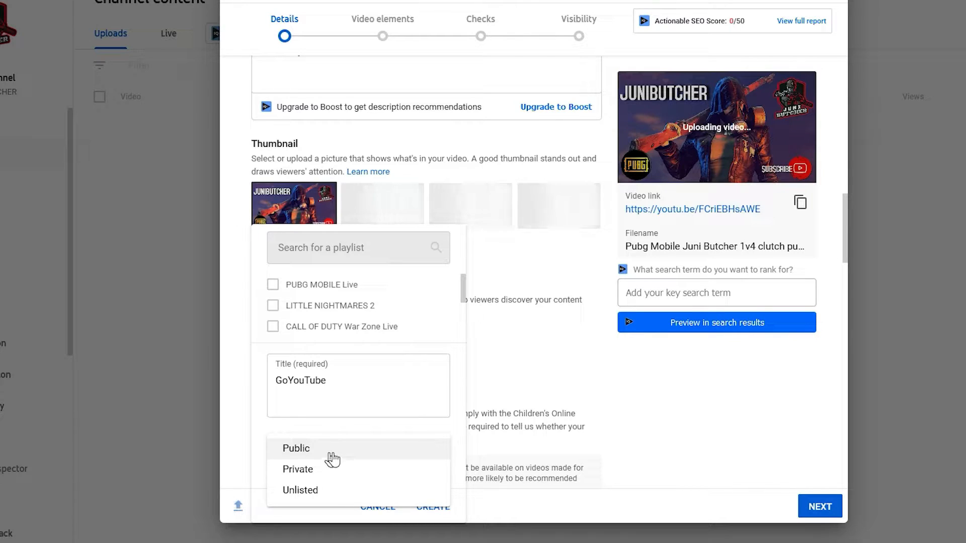
left_click(330, 452)
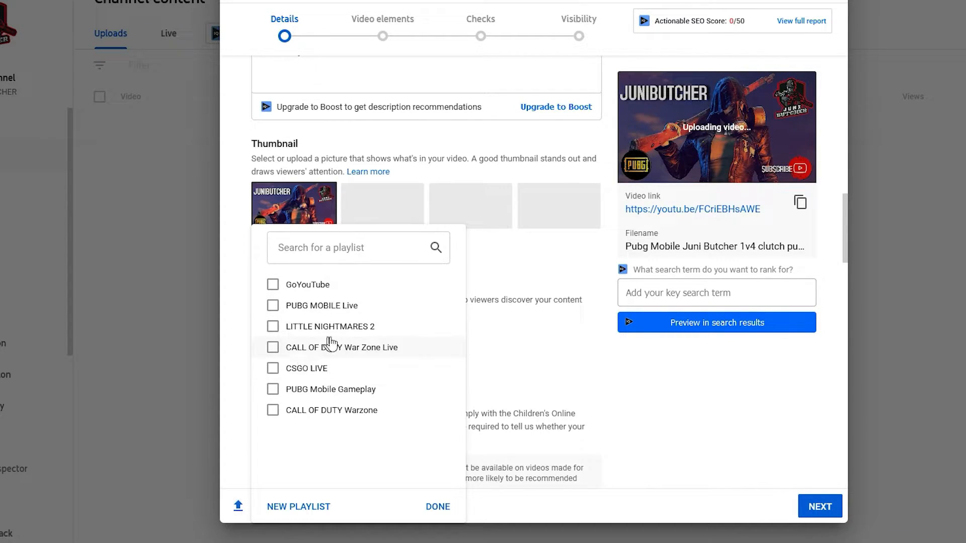
Step: Try out selecting the GoYouTube playlist for the video, leave it unselected and close the playlist choices
left_click(273, 285)
left_click(273, 286)
left_click(272, 286)
left_click(285, 289)
left_click(444, 507)
Step: Mark the video as not made for kids and expand its advanced age restriction options
scroll(496, 344, "down", 4)
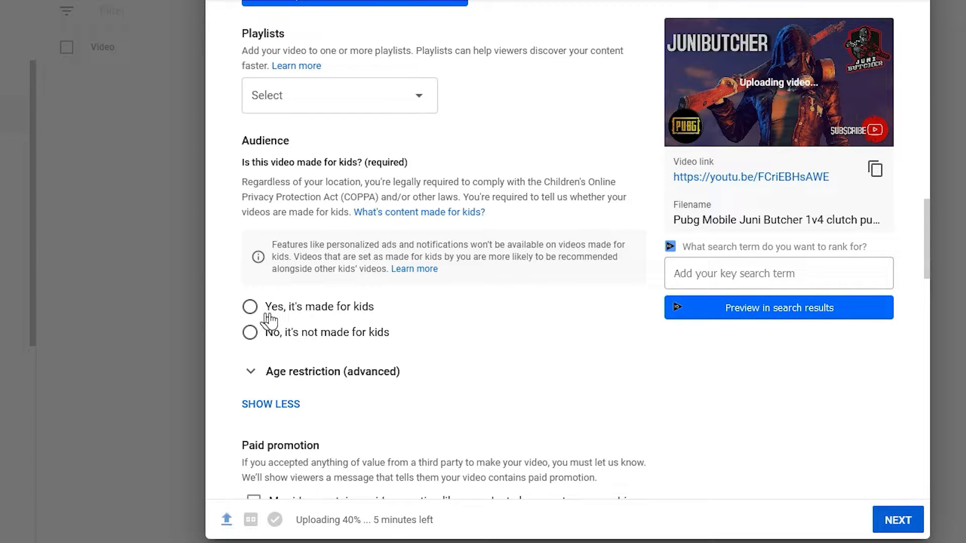
left_click(254, 333)
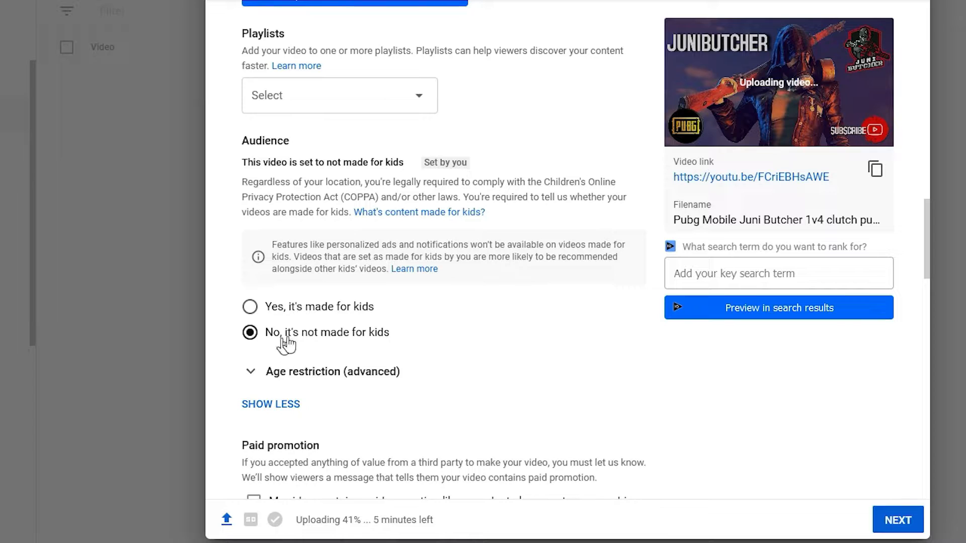
left_click(304, 374)
scroll(557, 328, "down", 3)
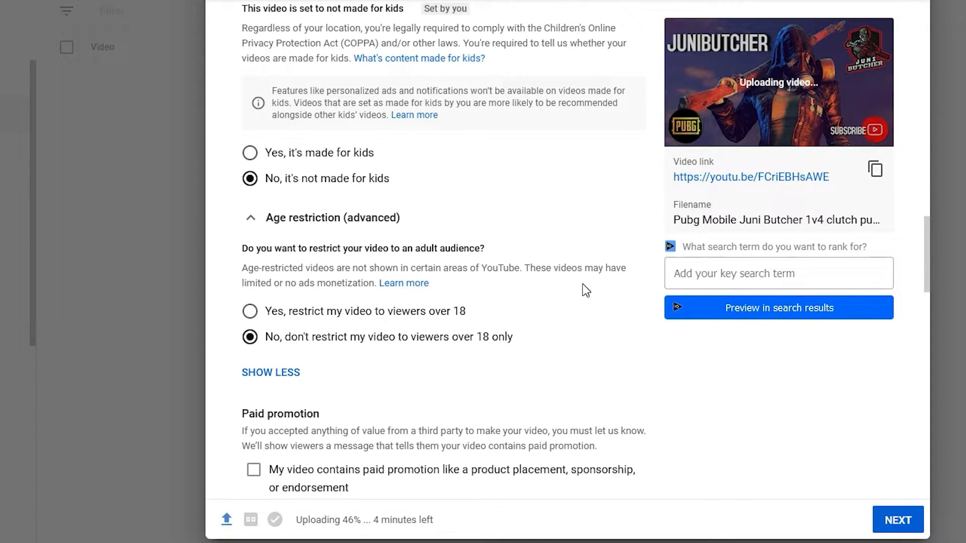
Step: Fill the video's tags with the full tag list from the end of the WordPad document
scroll(582, 287, "down", 6)
left_click_drag(242, 105, 326, 115)
left_click(326, 115)
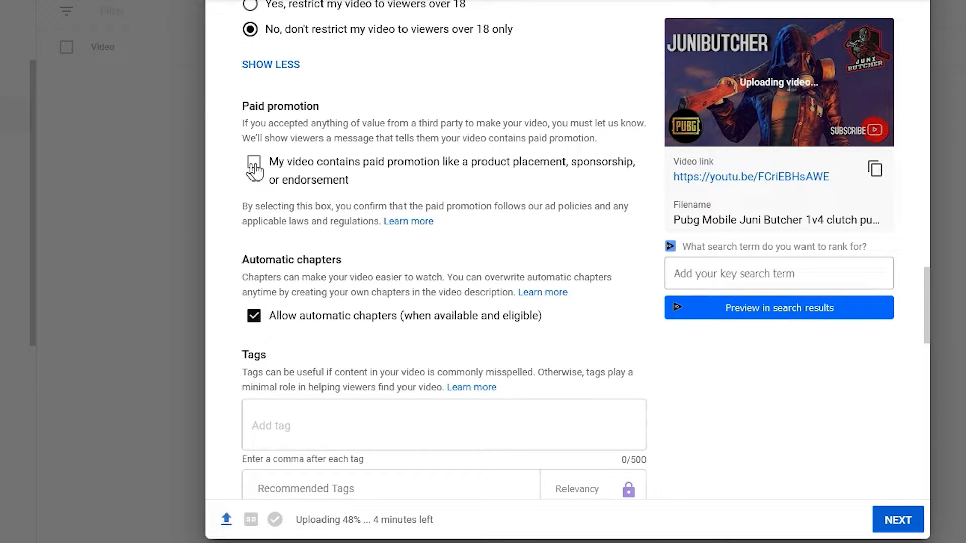
scroll(556, 200, "down", 2)
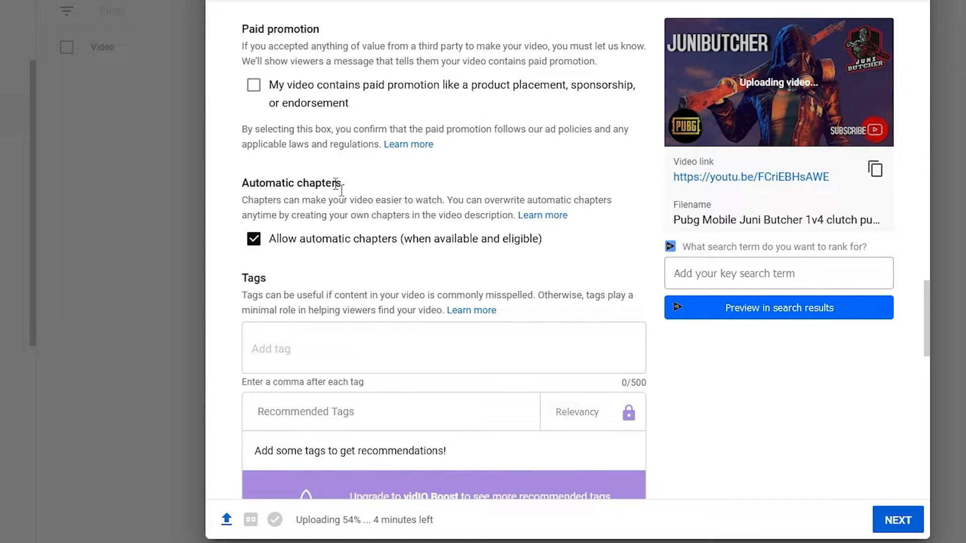
scroll(338, 186, "down", 3)
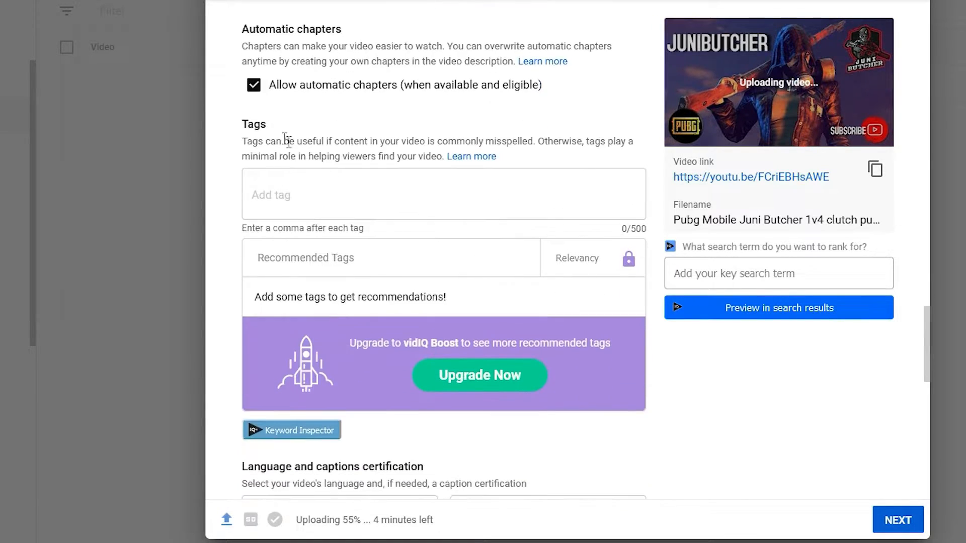
left_click(332, 194)
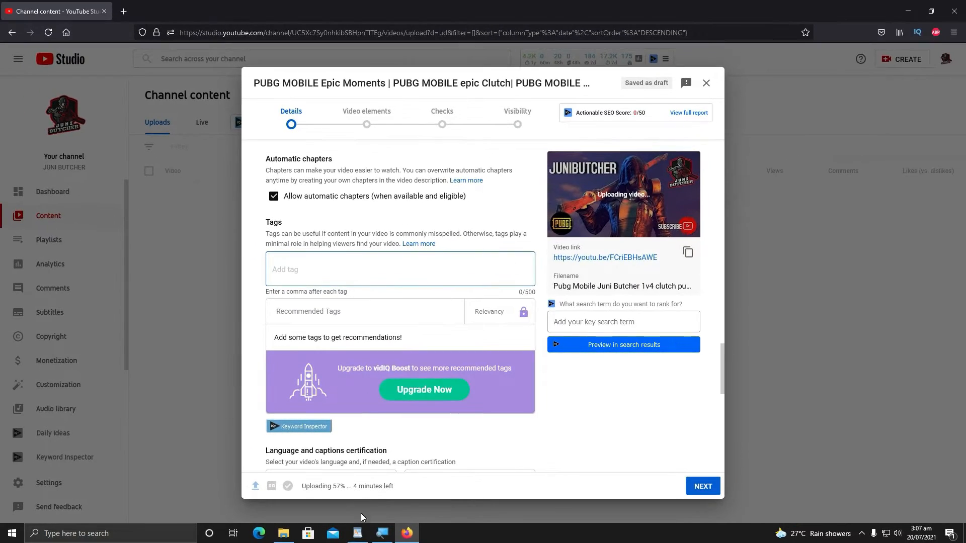
left_click(357, 533)
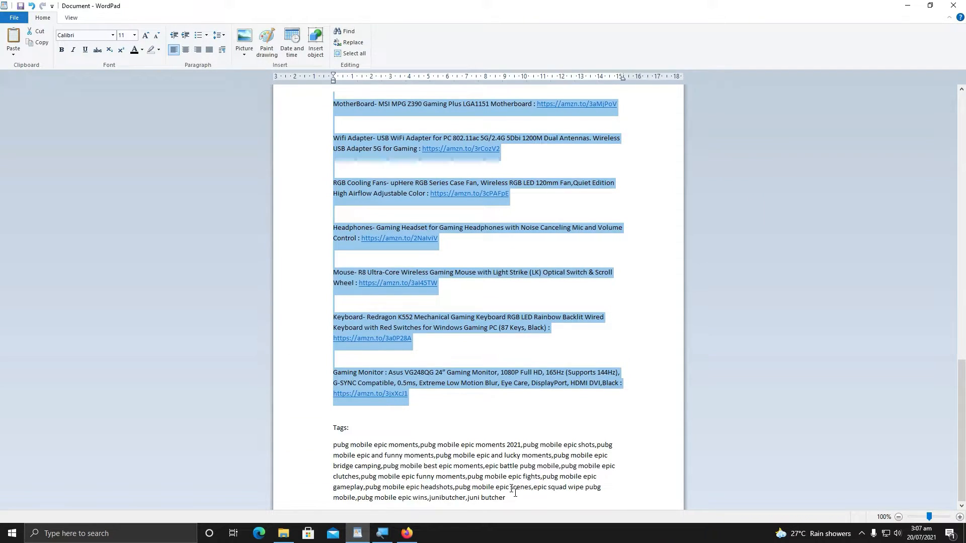
left_click_drag(517, 505, 337, 451)
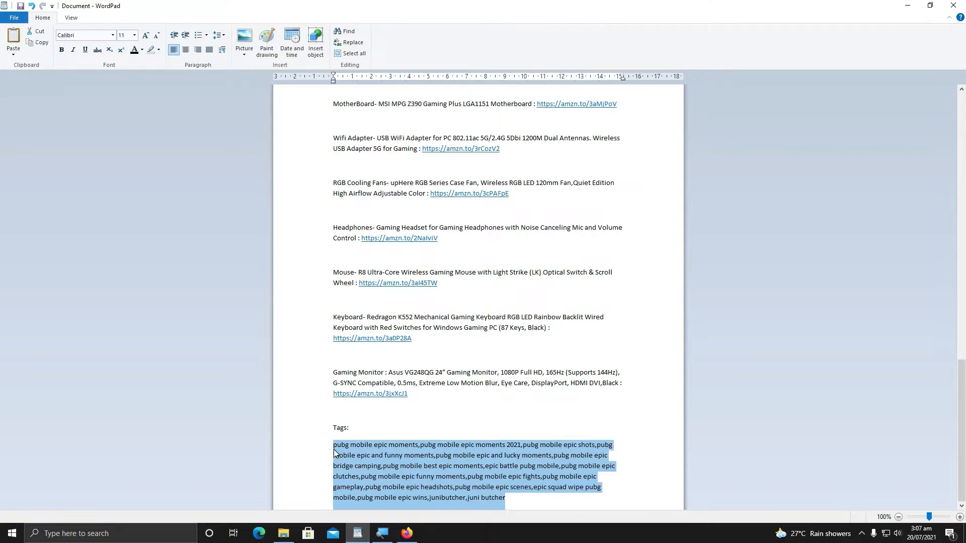
left_click(406, 533)
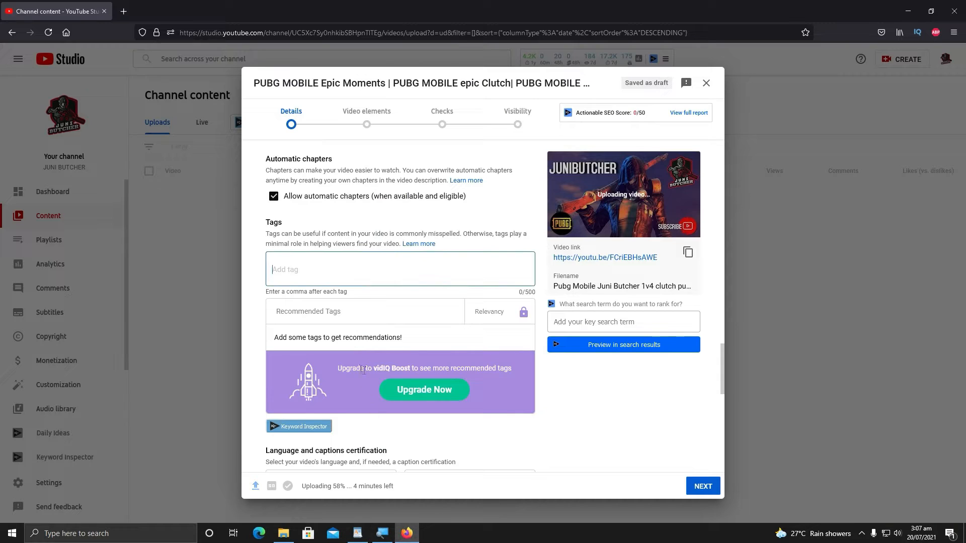
key("ctrl+v")
Step: Examine the available video language and caption certification choices, leaving the language unselected and the certification at None
scroll(583, 409, "down", 5)
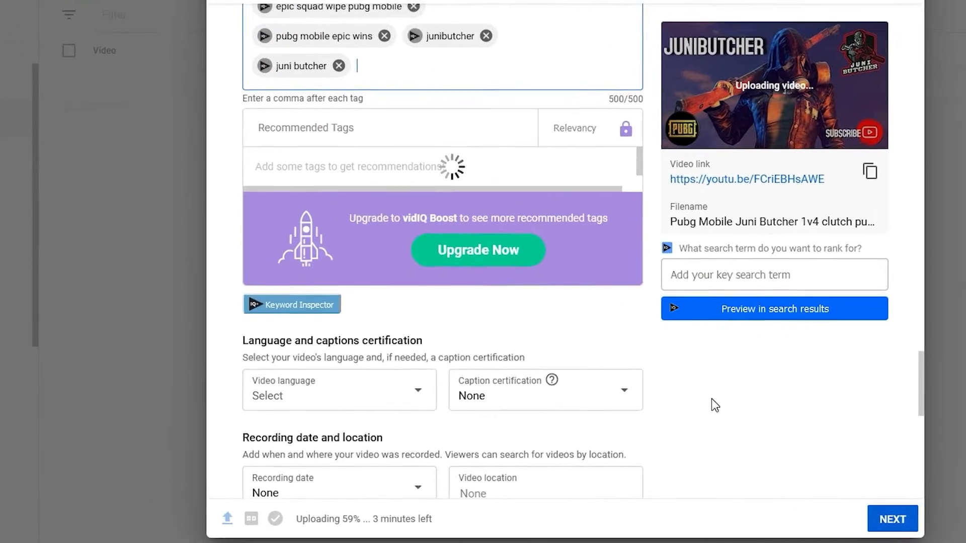
scroll(619, 407, "down", 4)
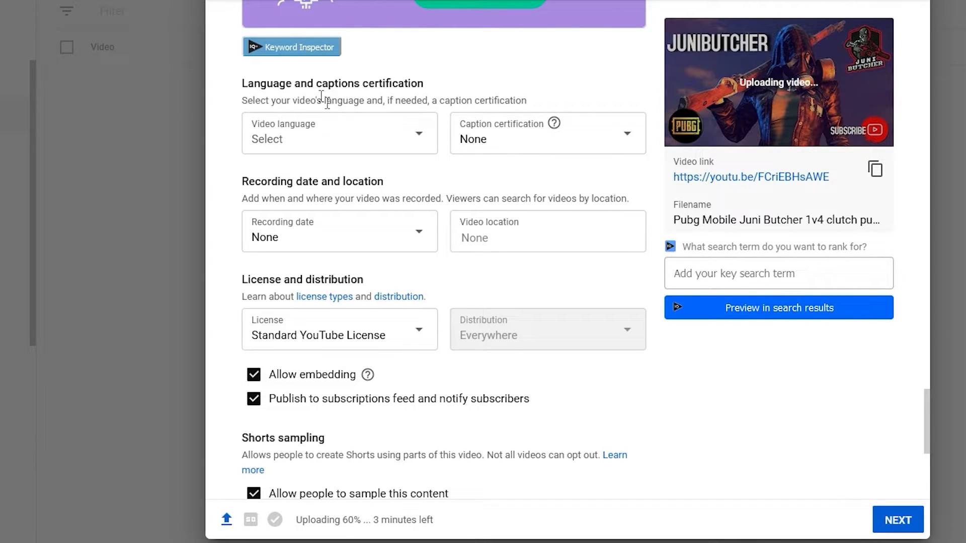
left_click(330, 135)
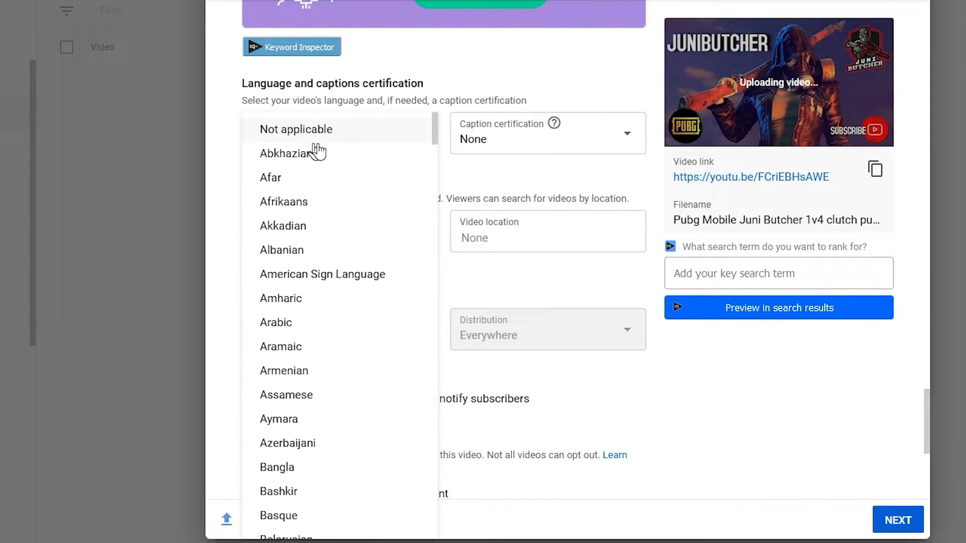
scroll(320, 349, "down", 5)
scroll(320, 349, "down", 10)
scroll(319, 342, "up", 7)
left_click(521, 186)
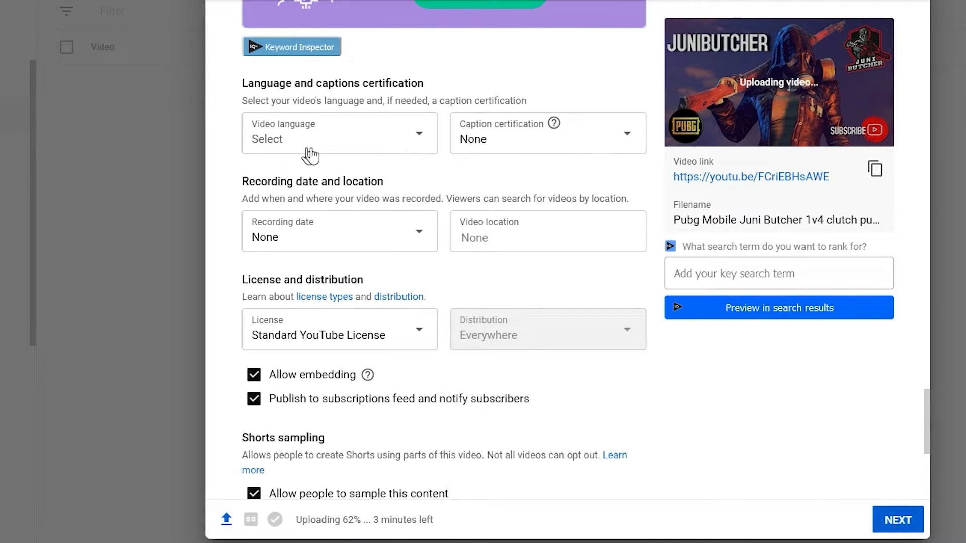
left_click(528, 146)
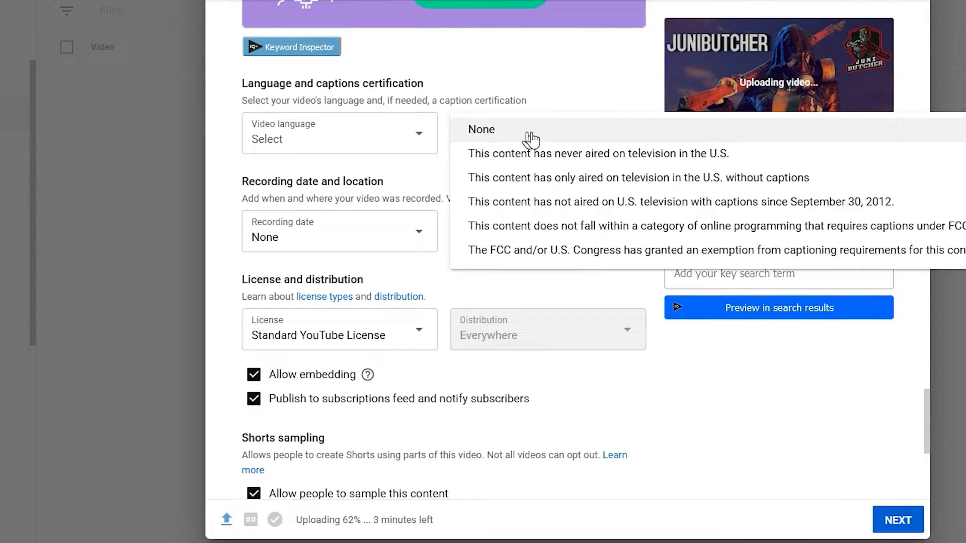
left_click(532, 138)
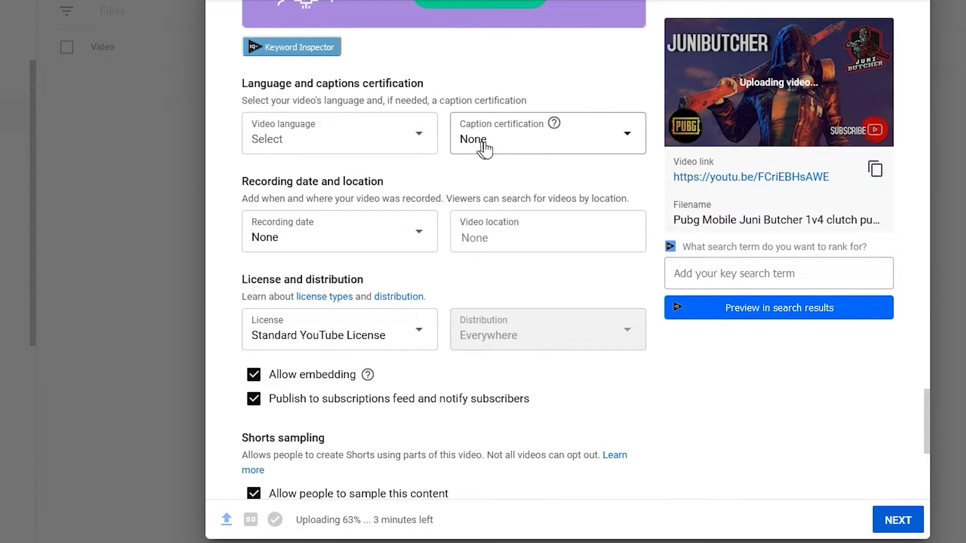
left_click(515, 146)
left_click(535, 134)
left_click(548, 135)
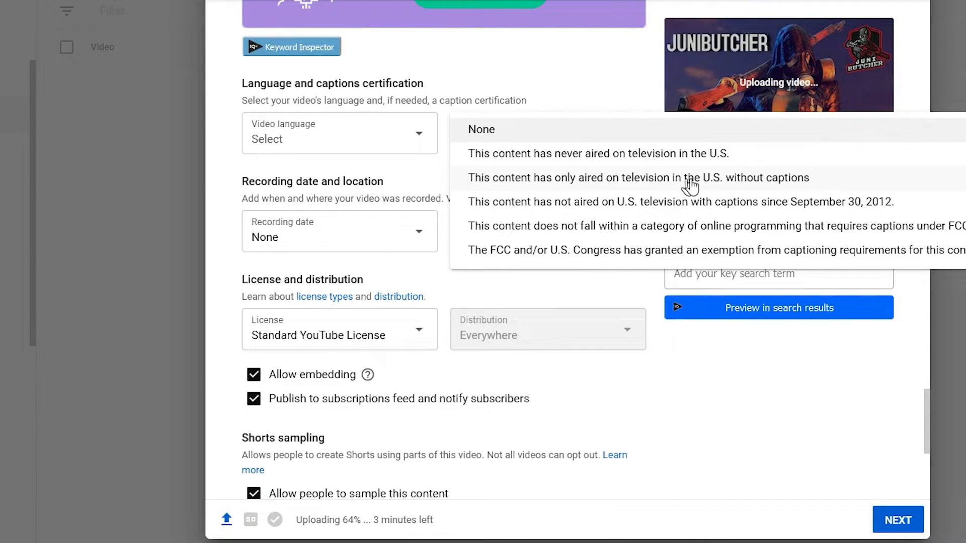
left_click(504, 135)
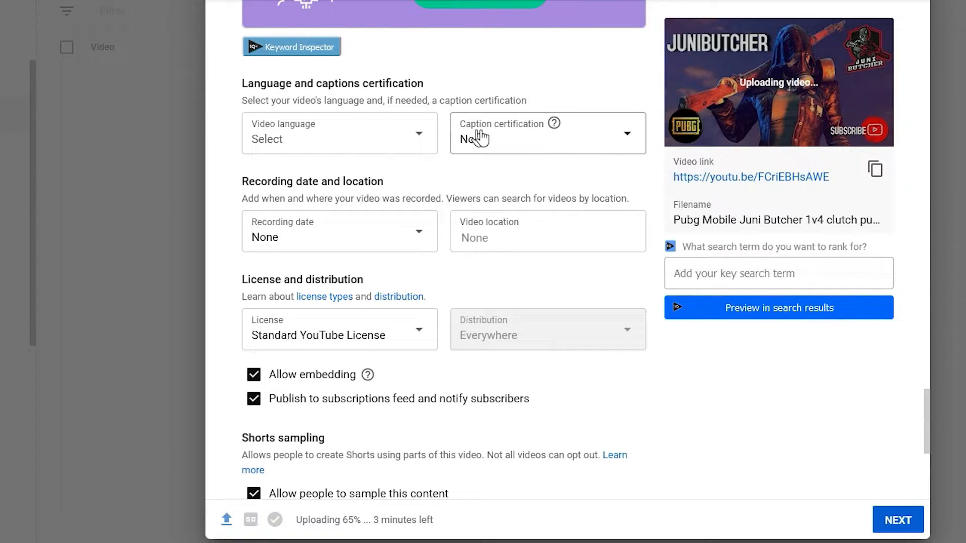
Step: Set the video's recording date to Jul 20, 2021, leaving the video location empty
left_click(318, 245)
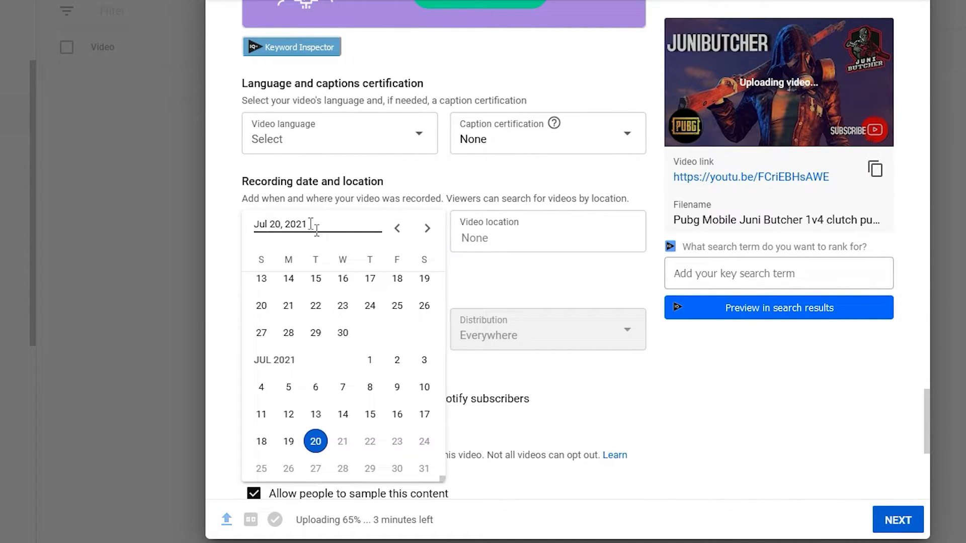
left_click(363, 198)
left_click(318, 233)
left_click(315, 441)
left_click(509, 236)
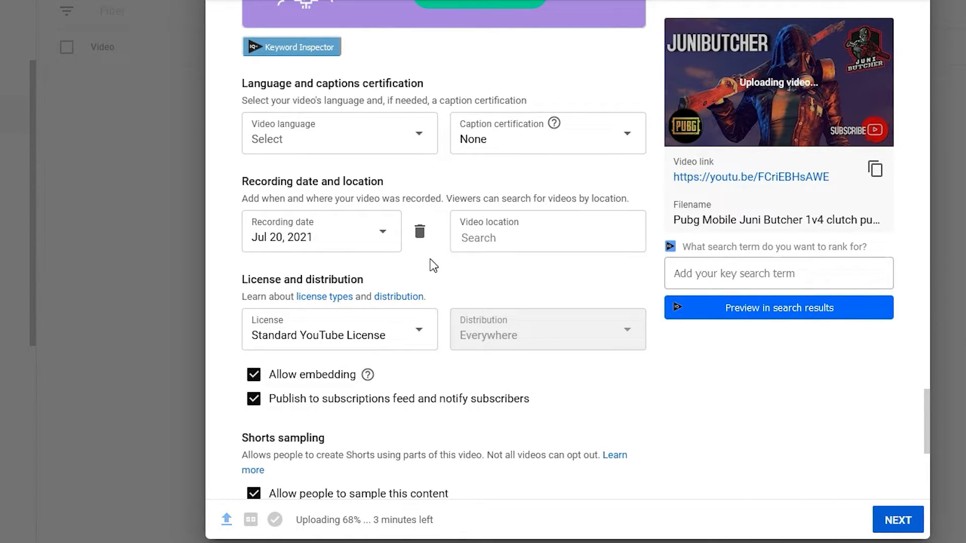
Step: Try the Creative Commons - Attribution license for the video and return it to Standard YouTube License
scroll(463, 260, "down", 1)
left_click(411, 261)
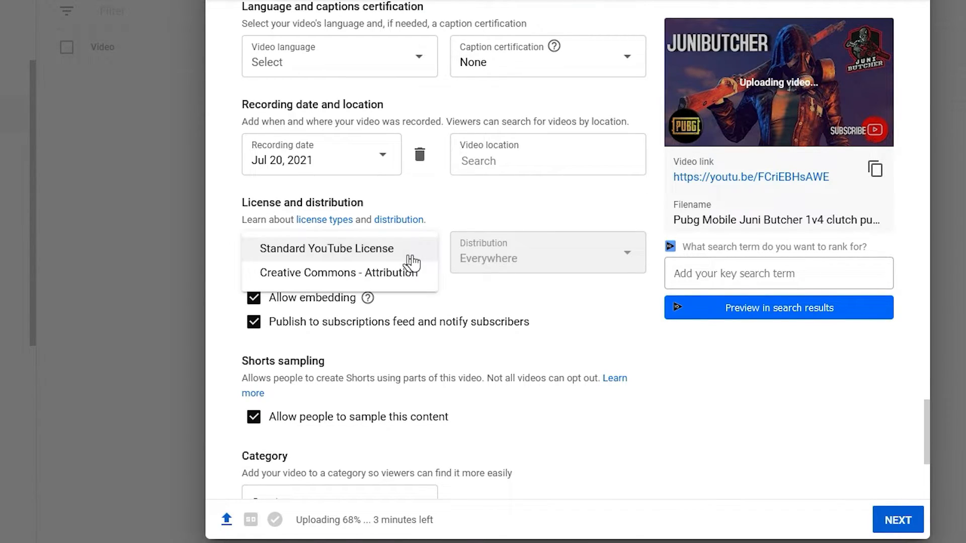
left_click(410, 257)
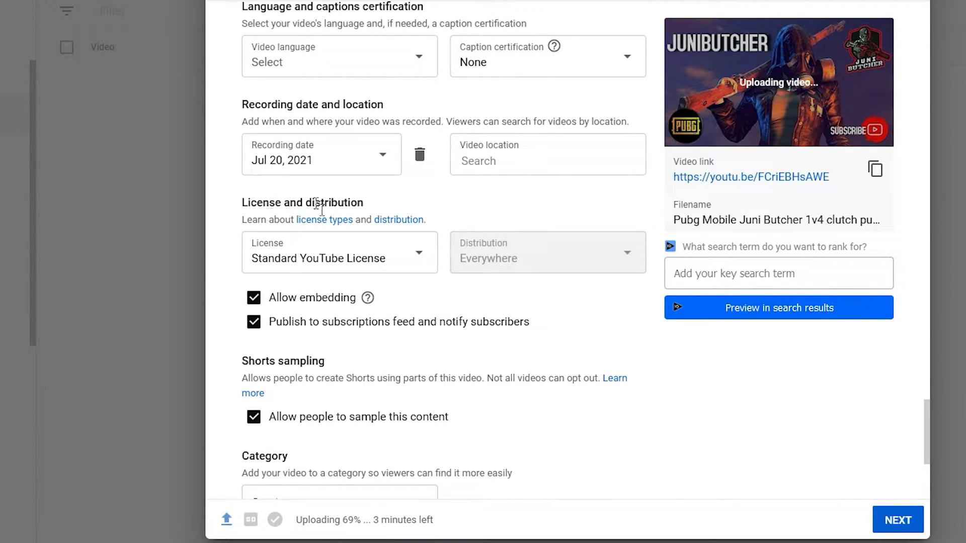
left_click(316, 262)
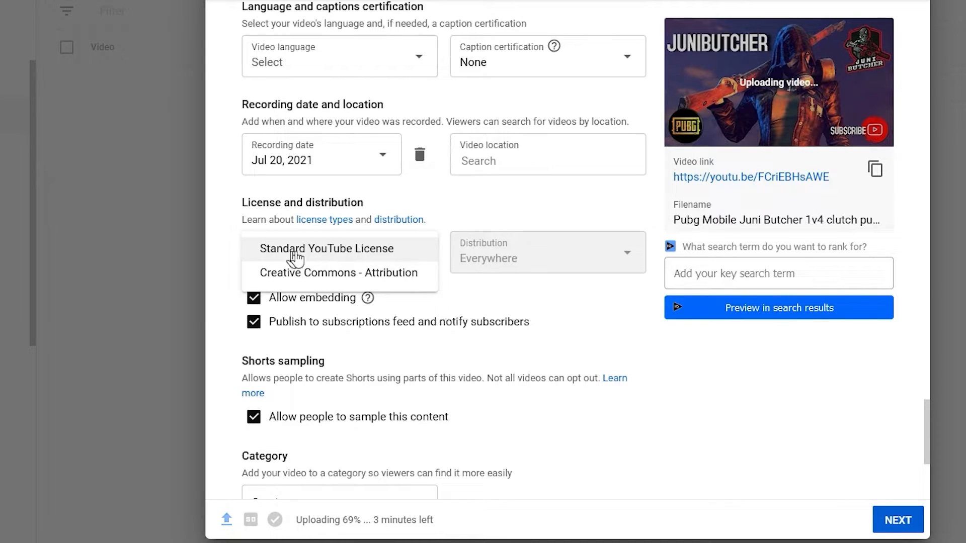
left_click(354, 258)
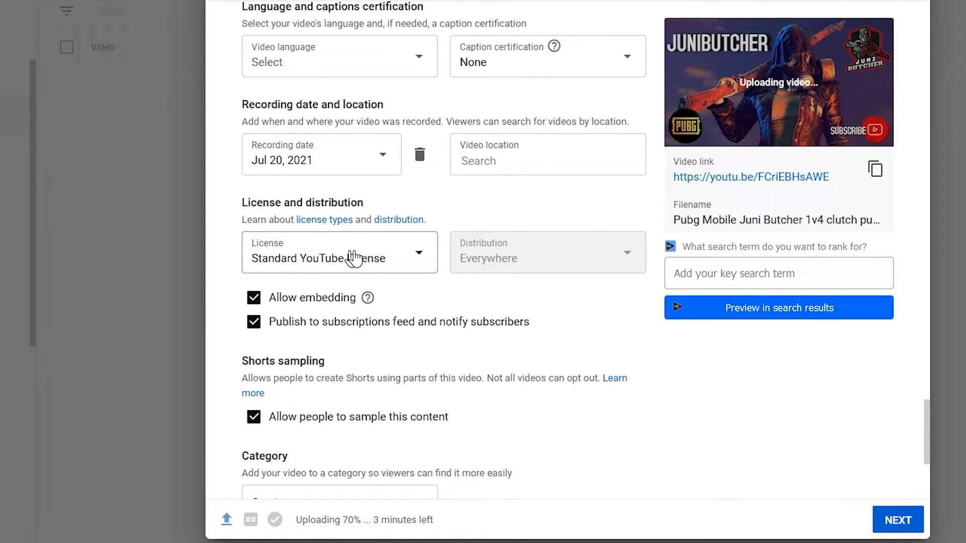
left_click(353, 257)
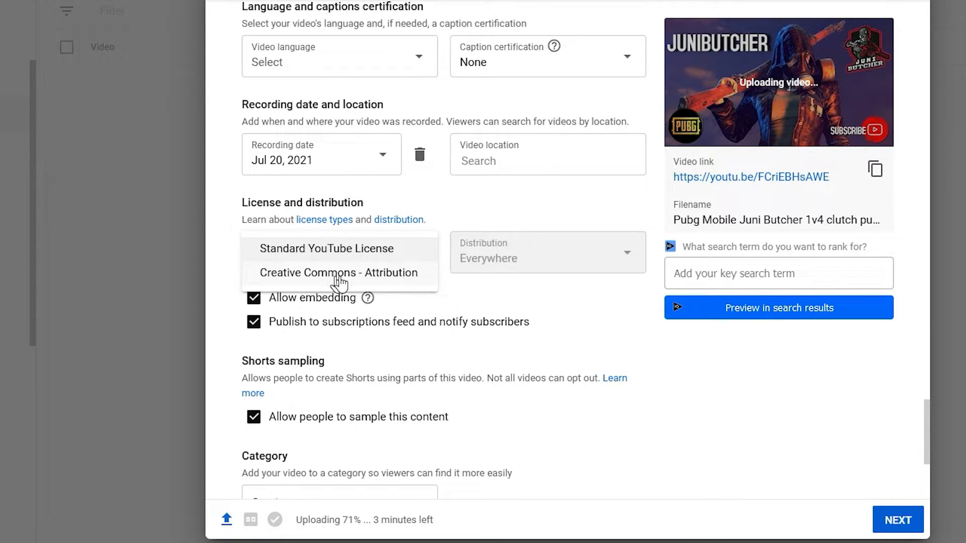
left_click(327, 274)
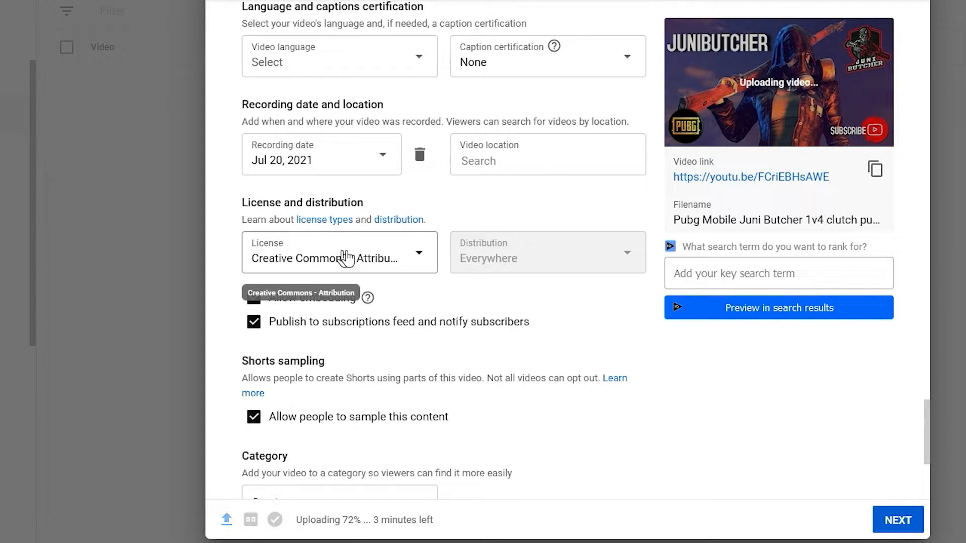
left_click(346, 258)
left_click(326, 251)
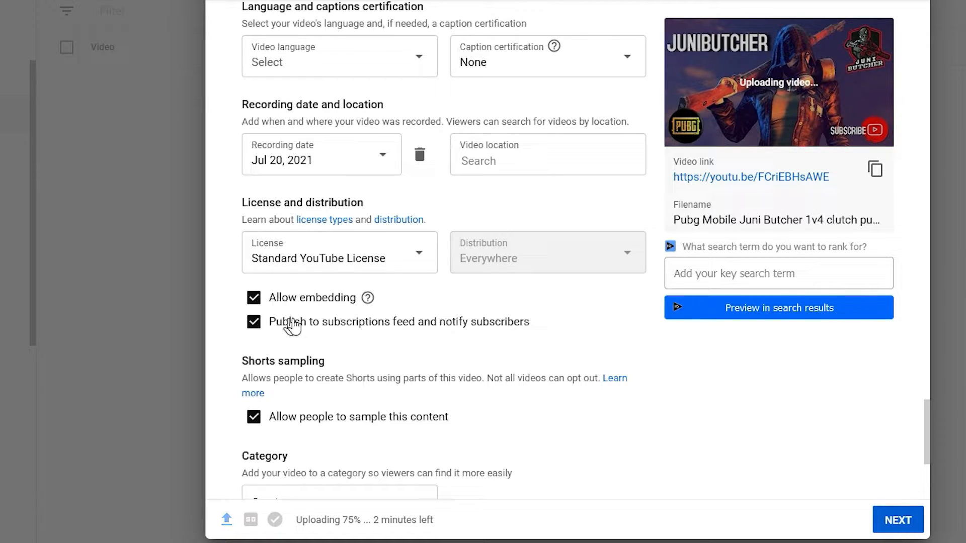
left_click(277, 323)
left_click(273, 300)
left_click(276, 324)
left_click(275, 302)
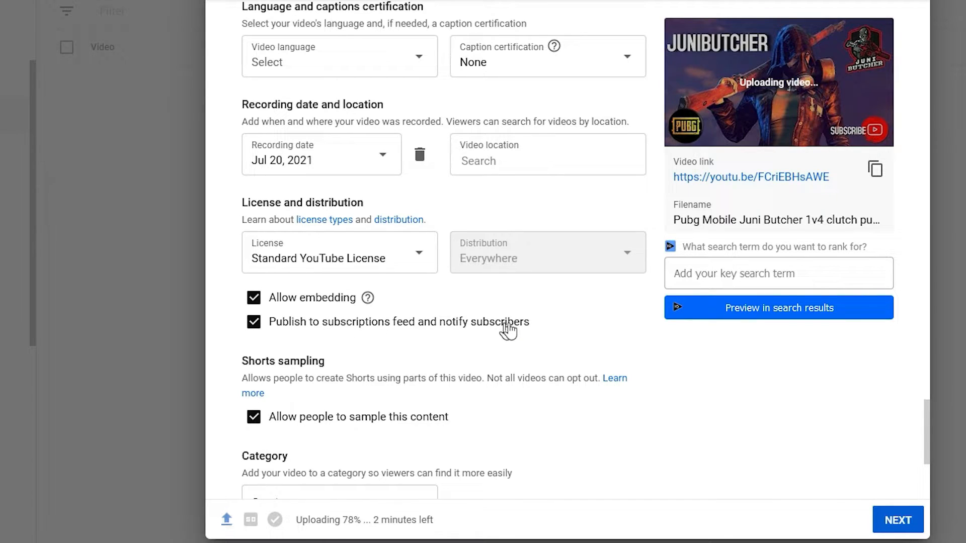
Step: Keep the video's category at Gaming and set its game title to PUBG MOBILE
scroll(409, 328, "down", 2)
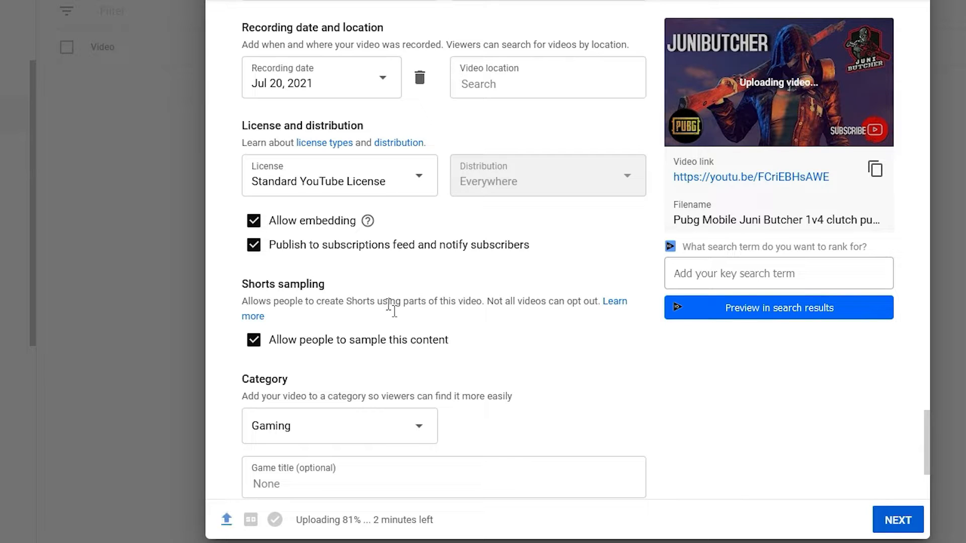
scroll(392, 307, "down", 3)
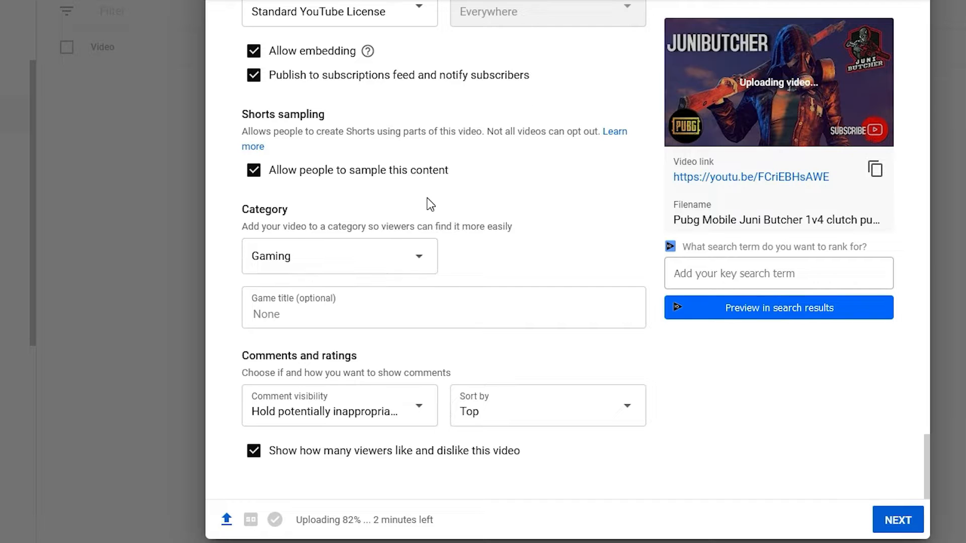
left_click(365, 256)
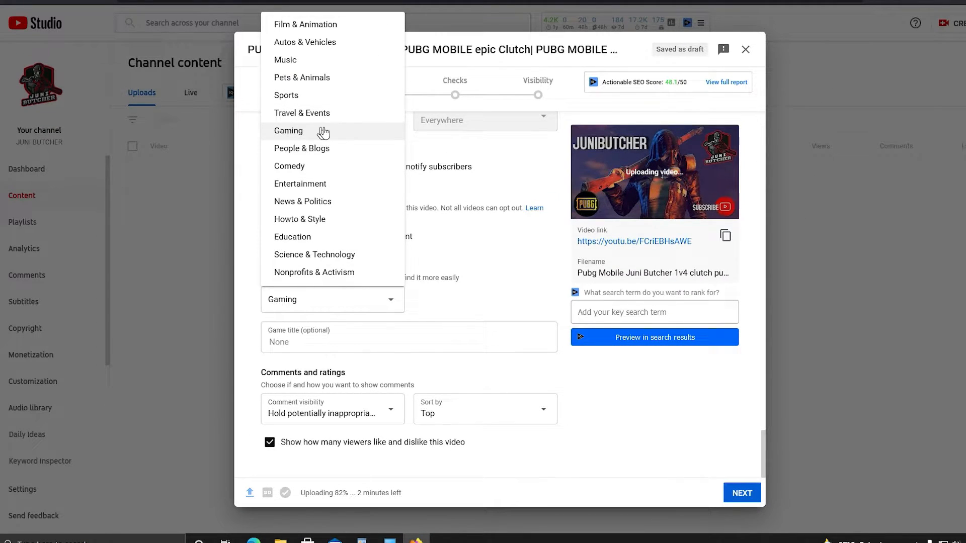
left_click(323, 132)
left_click(320, 342)
type("pubg")
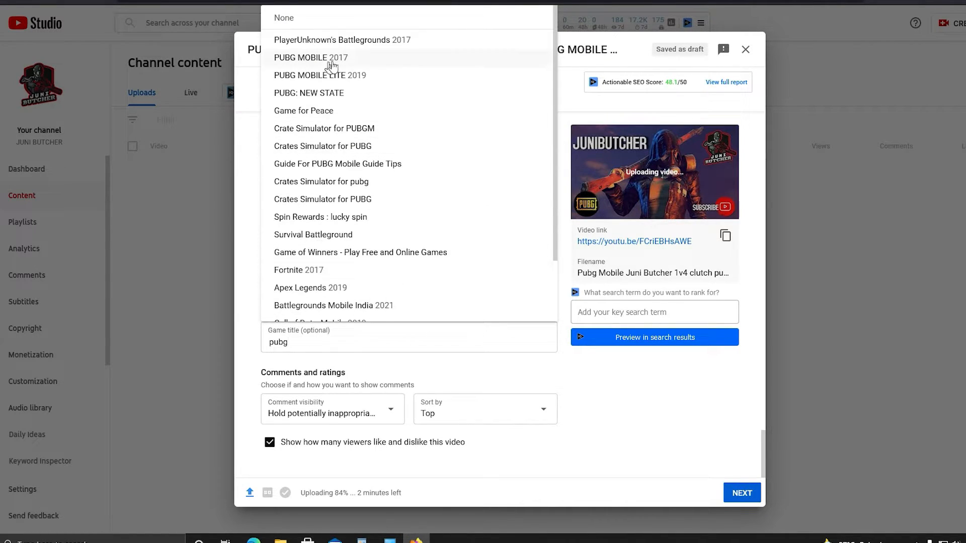
left_click(328, 58)
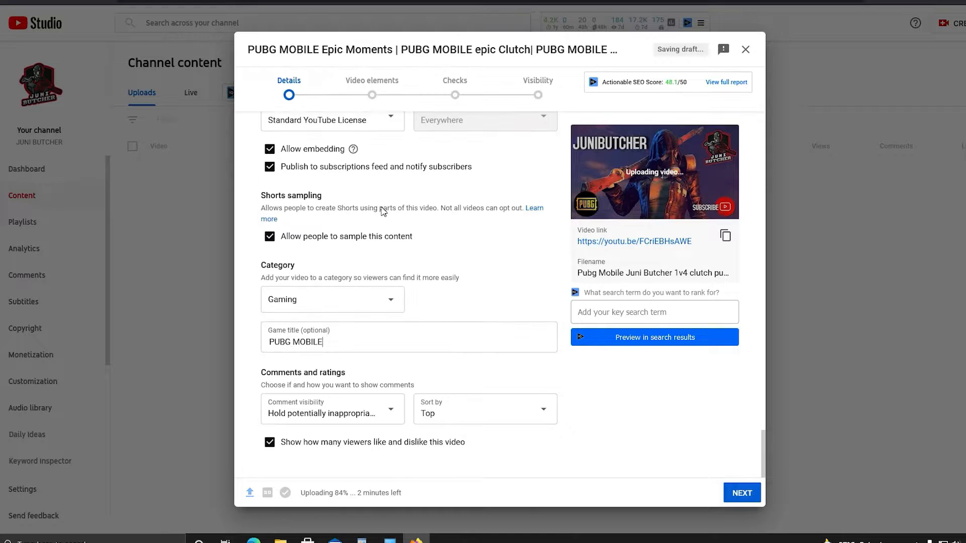
left_click(367, 304)
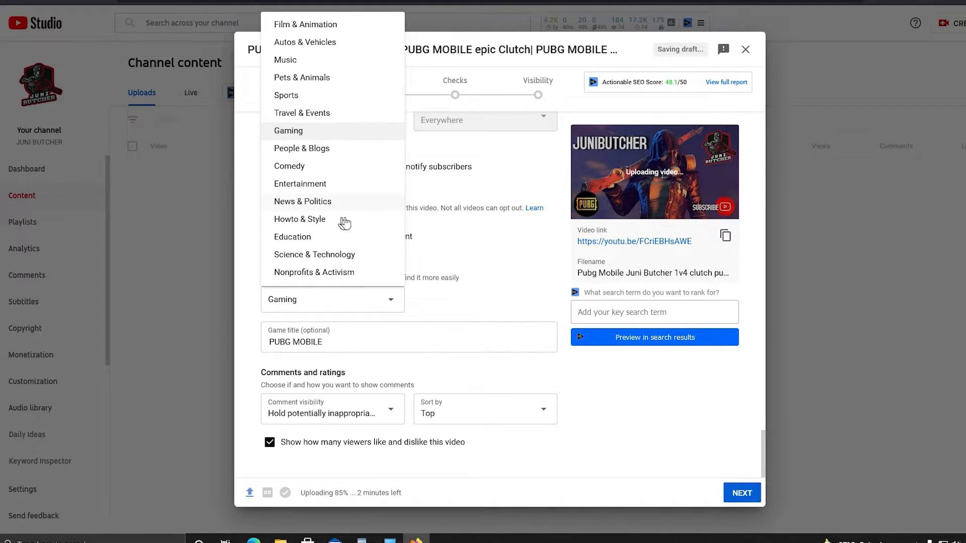
left_click(417, 290)
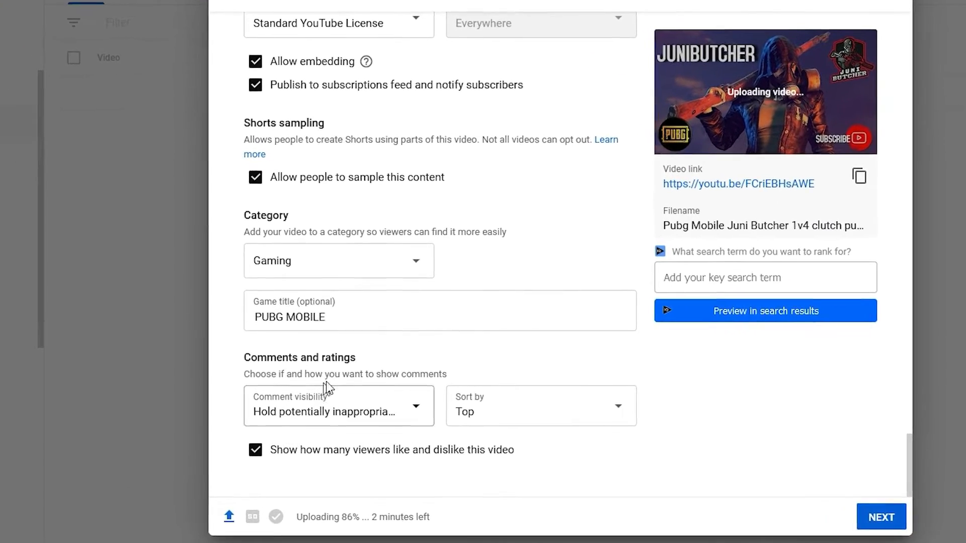
Step: Examine the comment visibility and sorting choices, keeping potentially inappropriate comments held for review and sorting by Top
left_click(354, 401)
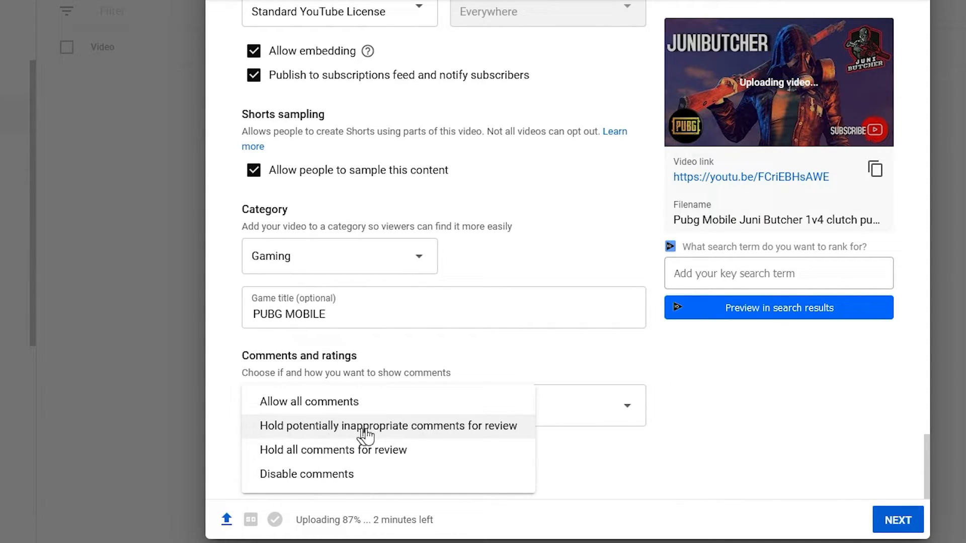
left_click(551, 367)
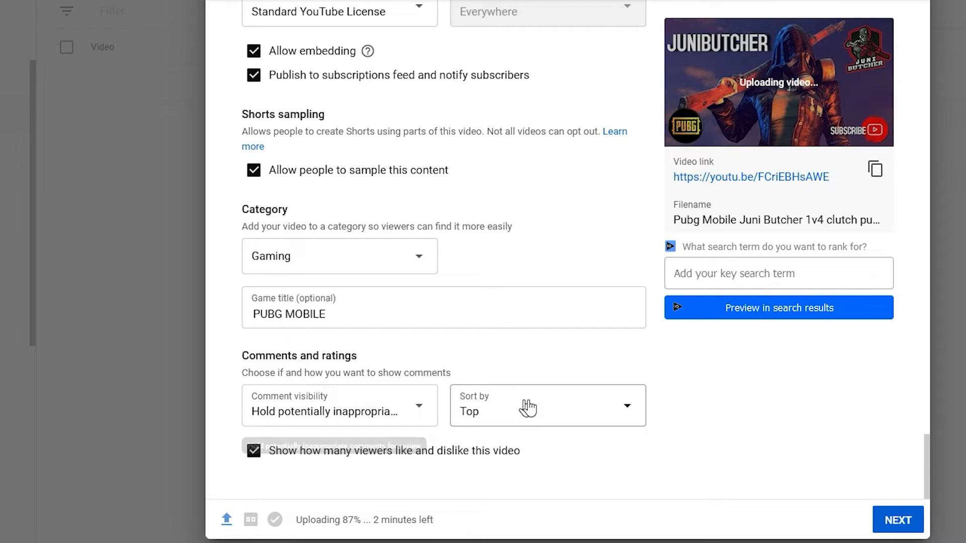
left_click(513, 418)
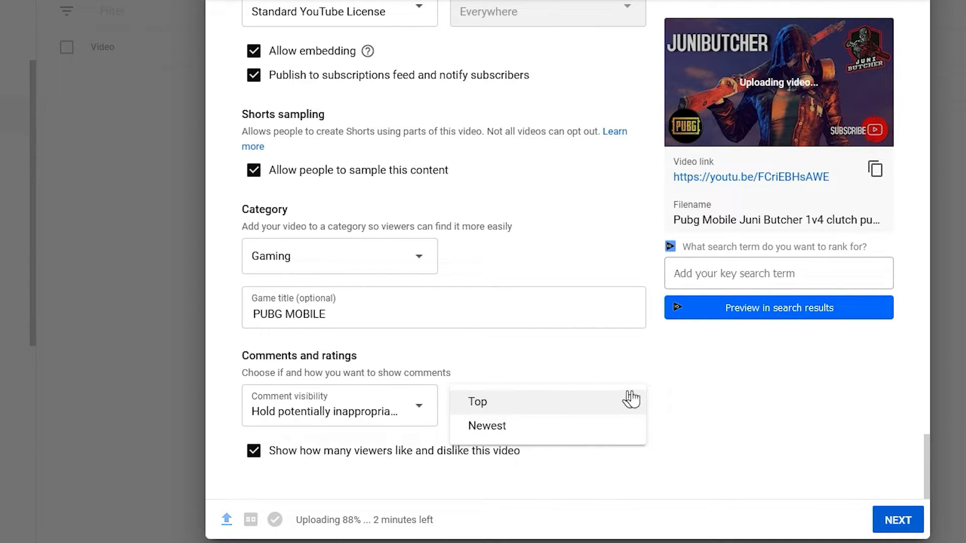
left_click(621, 400)
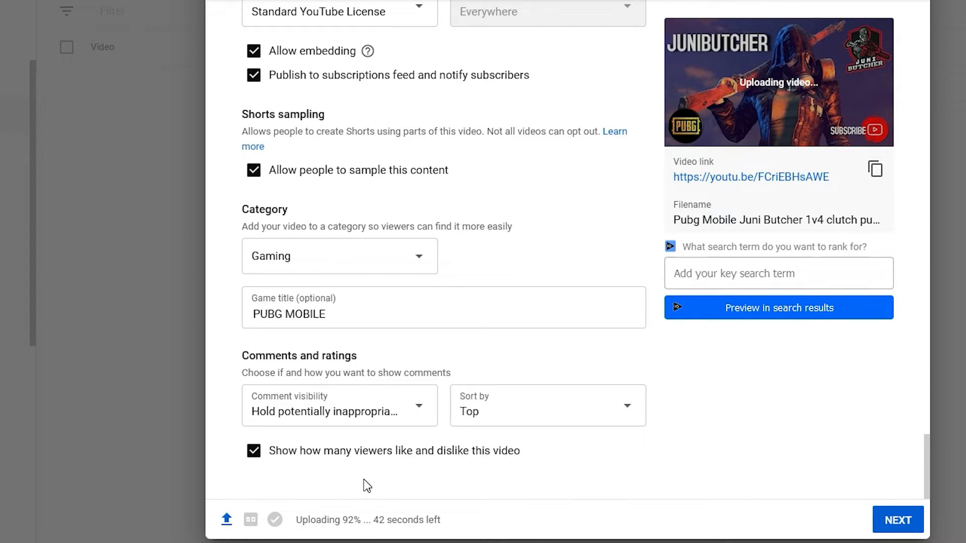
Step: Look back over the completed video details and check the upload progress
scroll(508, 161, "up", 20)
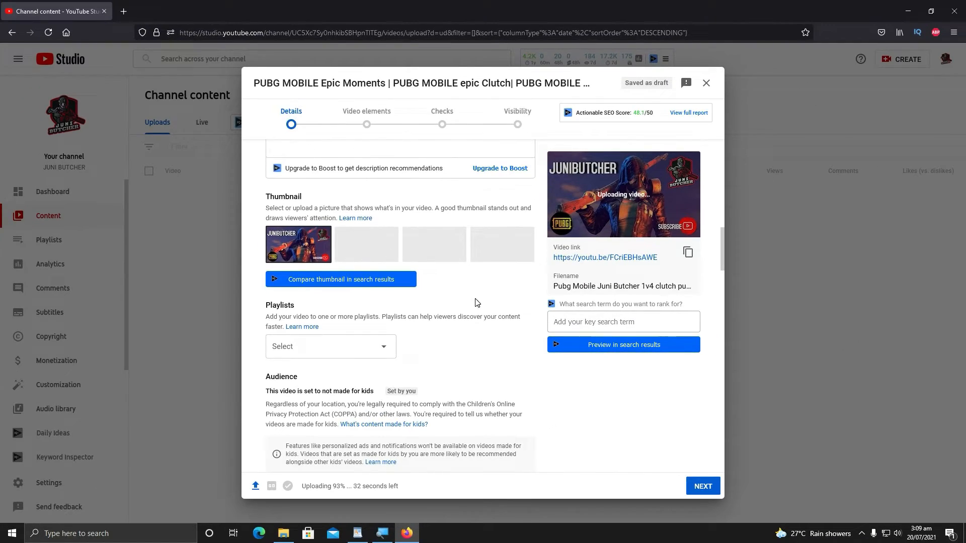
scroll(490, 292, "down", 10)
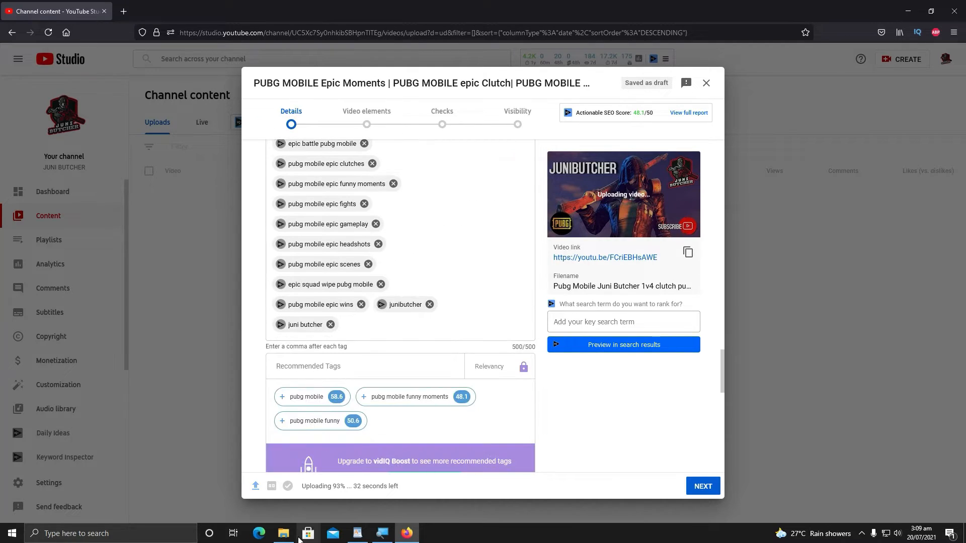
left_click_drag(310, 491, 366, 492)
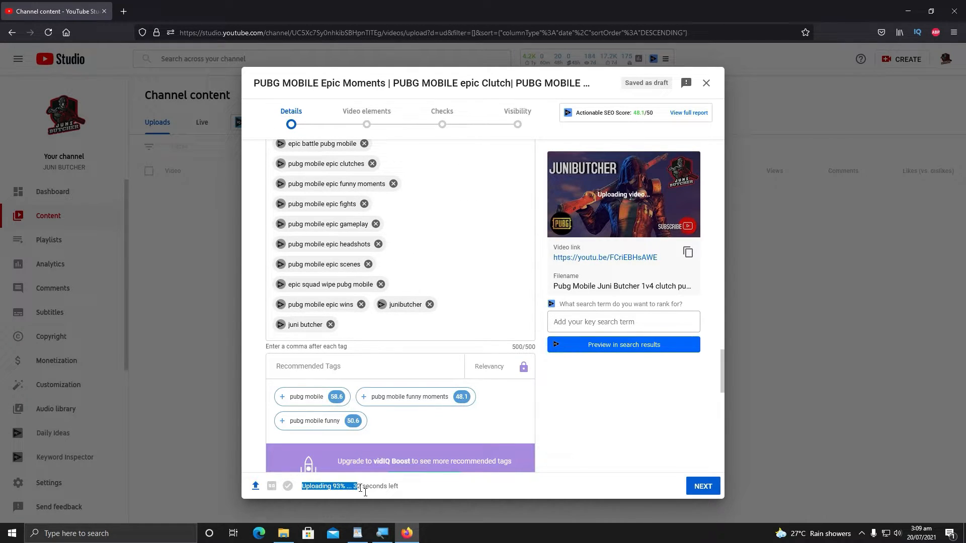
left_click(369, 130)
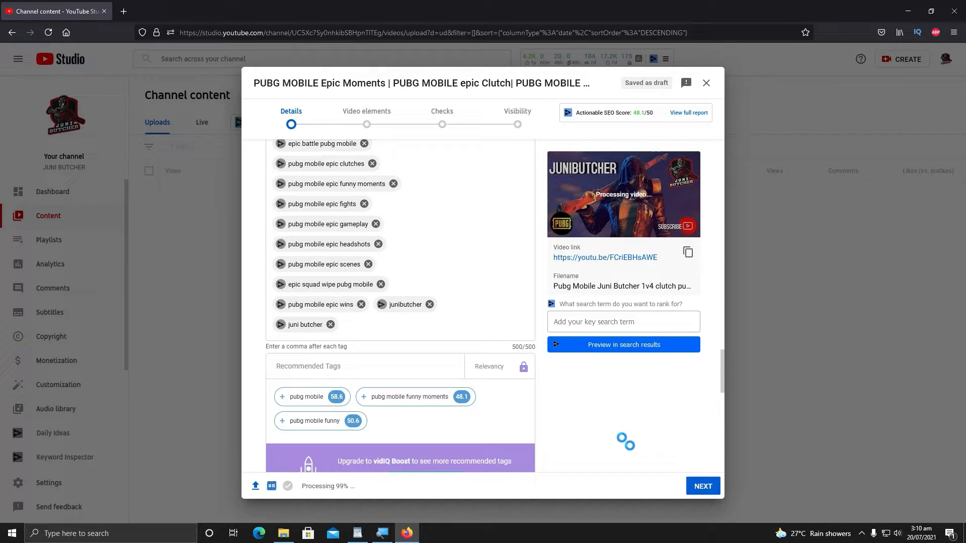
left_click(349, 134)
left_click(668, 486)
scroll(535, 386, "down", 12)
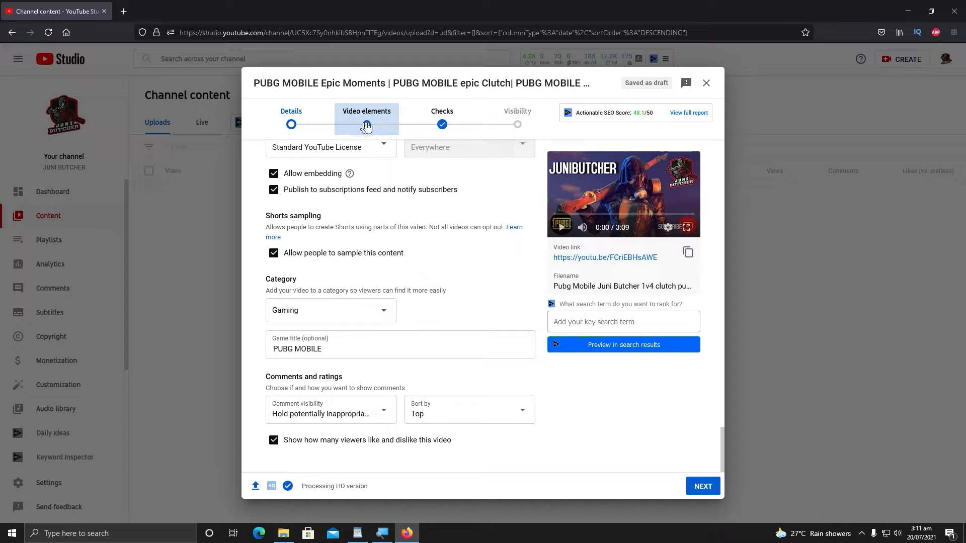
Step: Add an end screen video element featuring the channel's specific "PUBG MOBILE Live Now" video #45
left_click(367, 125)
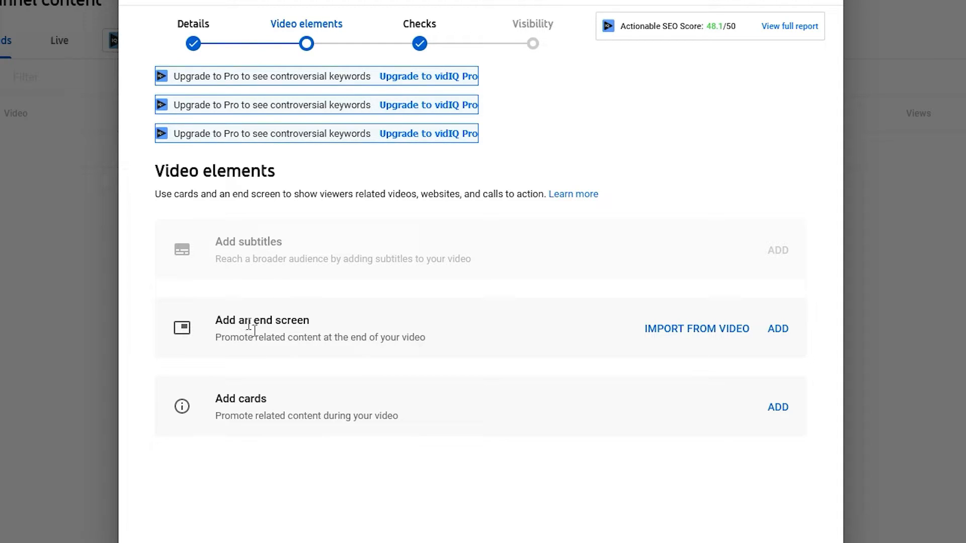
left_click(780, 331)
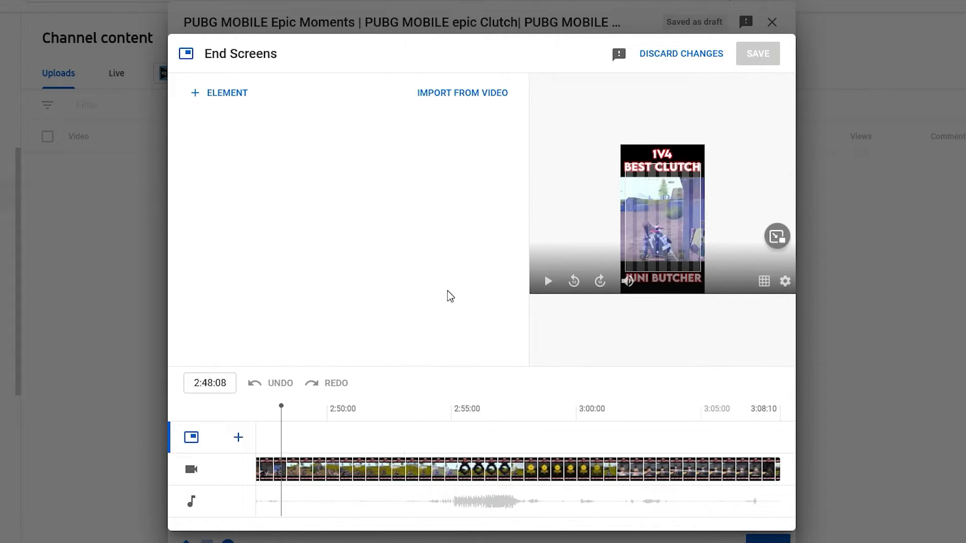
left_click(238, 439)
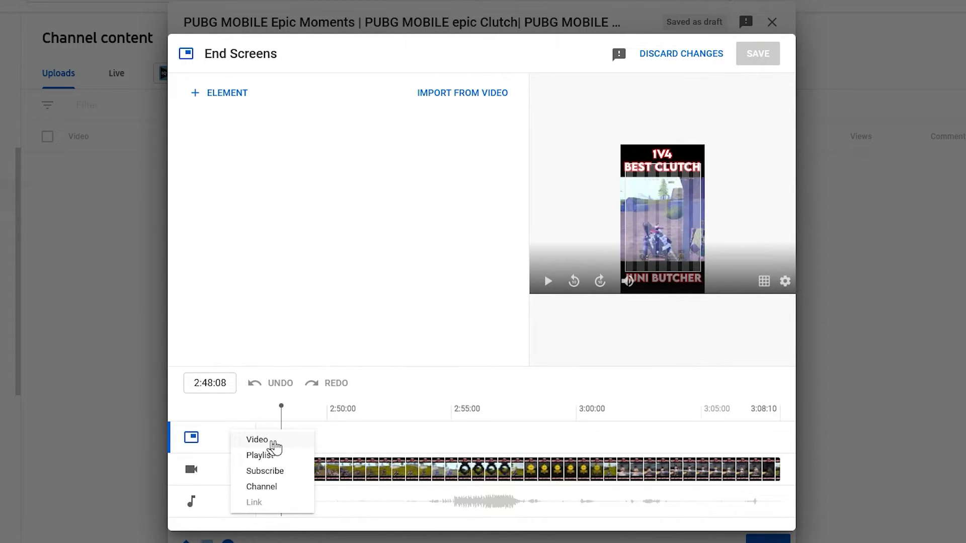
left_click(278, 440)
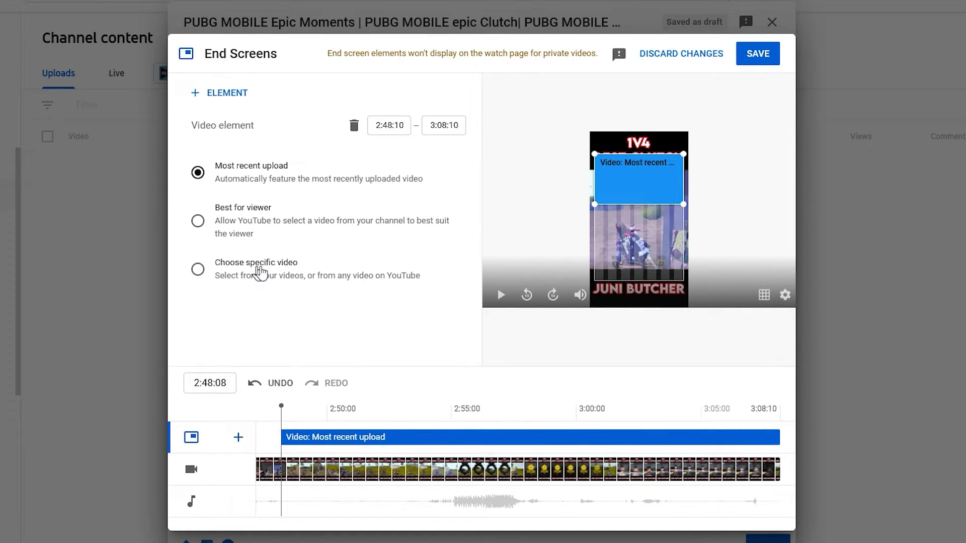
left_click(235, 228)
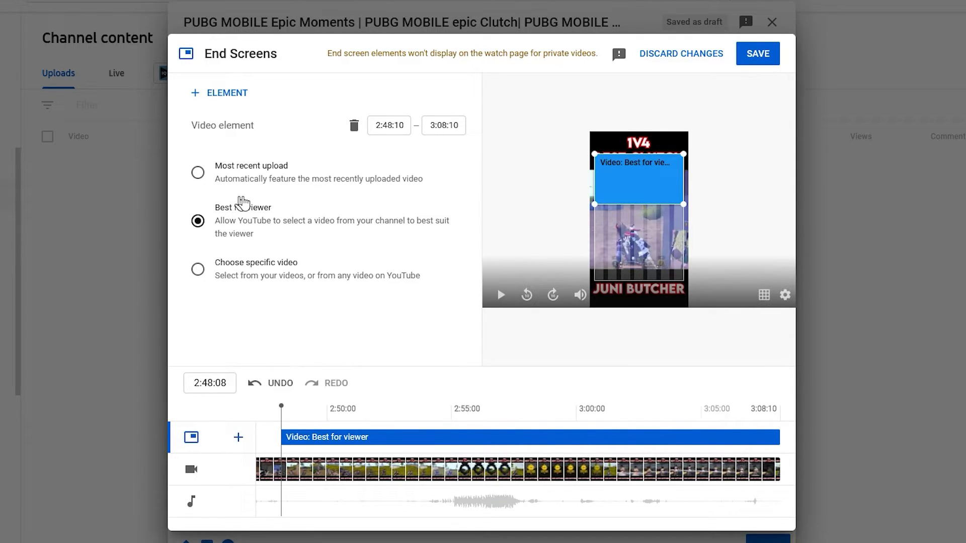
left_click(242, 272)
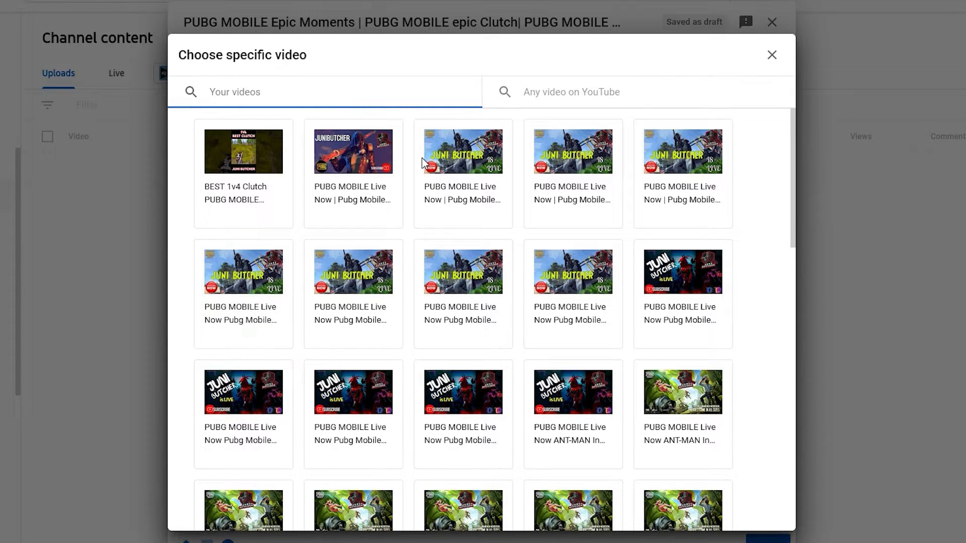
left_click(488, 166)
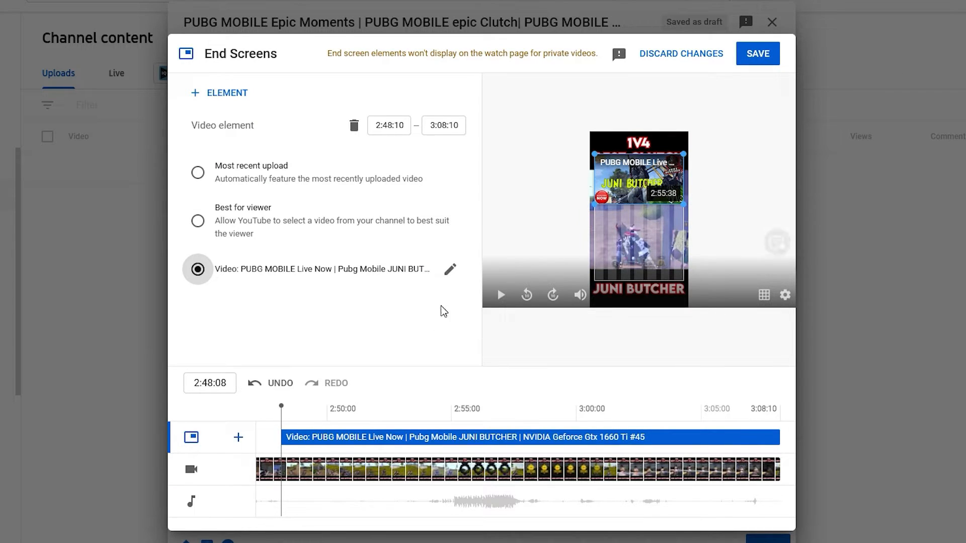
Step: Try a second end screen video element set to Best for viewer below the first, and delete it
left_click(238, 437)
left_click(259, 442)
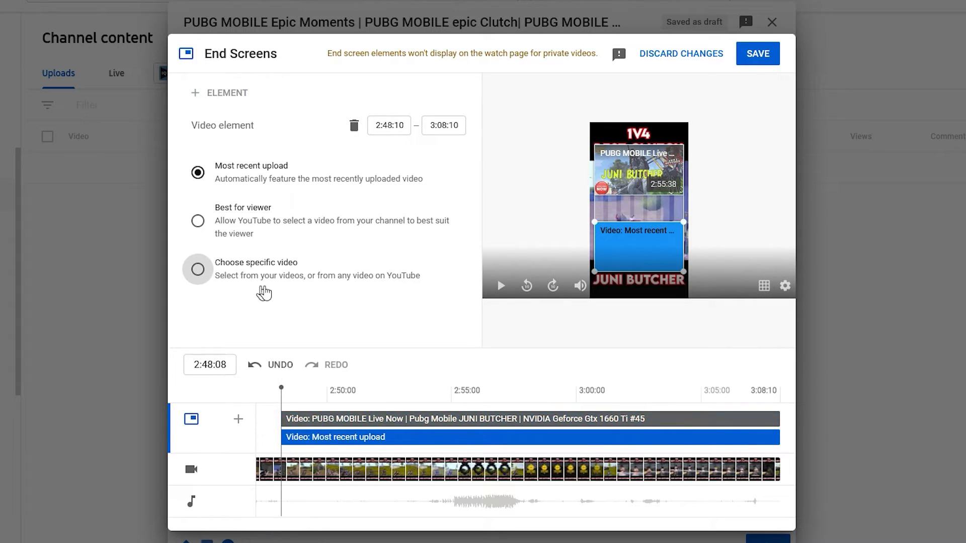
left_click(247, 223)
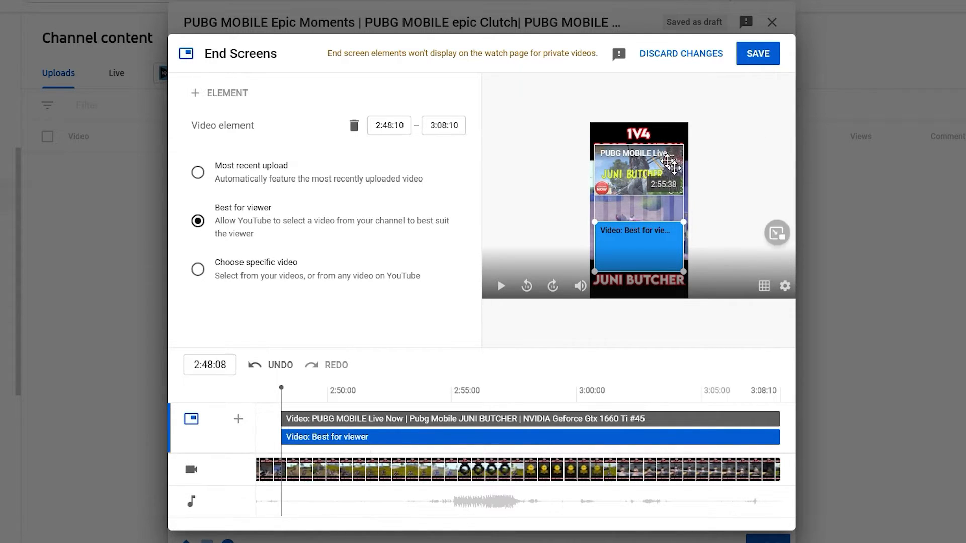
left_click(664, 166)
left_click_drag(636, 127, 636, 154)
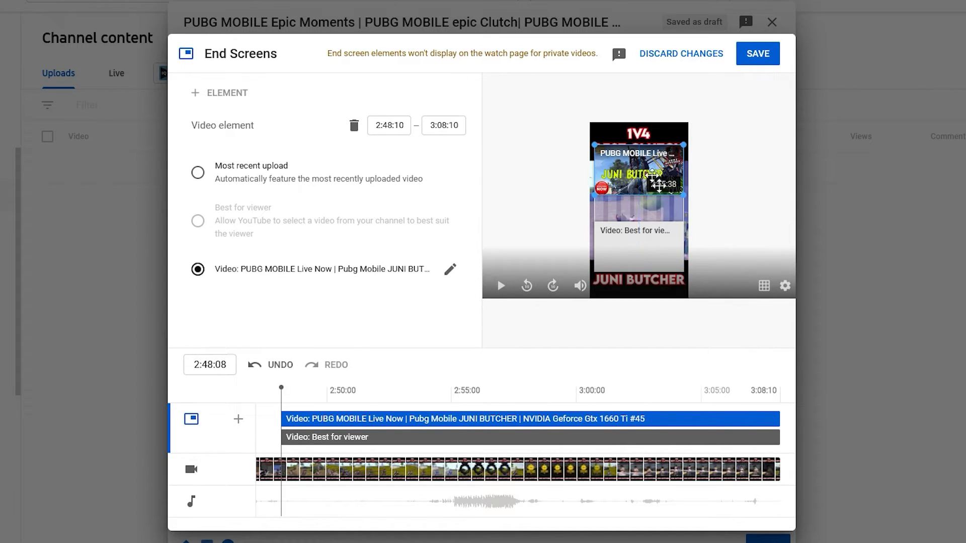
left_click(644, 266)
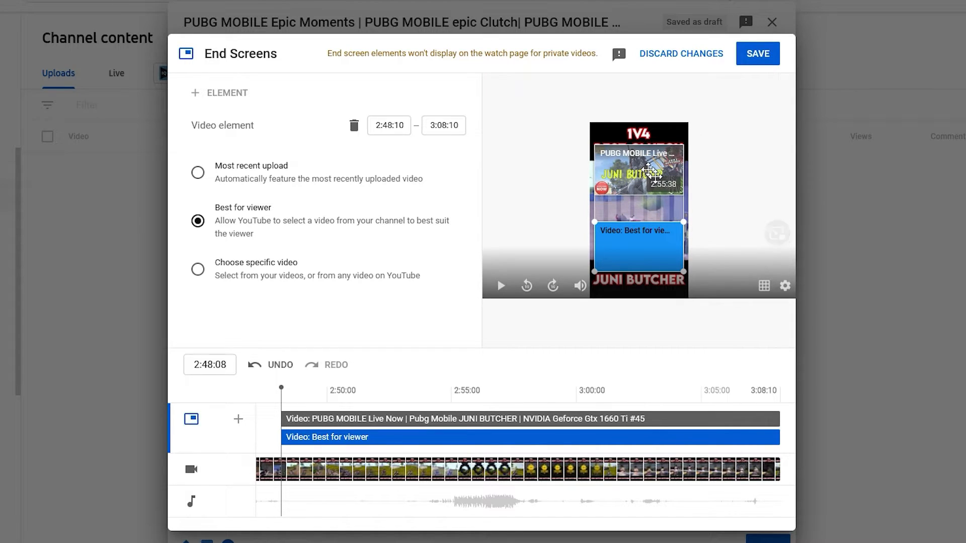
left_click(648, 169)
left_click(656, 247)
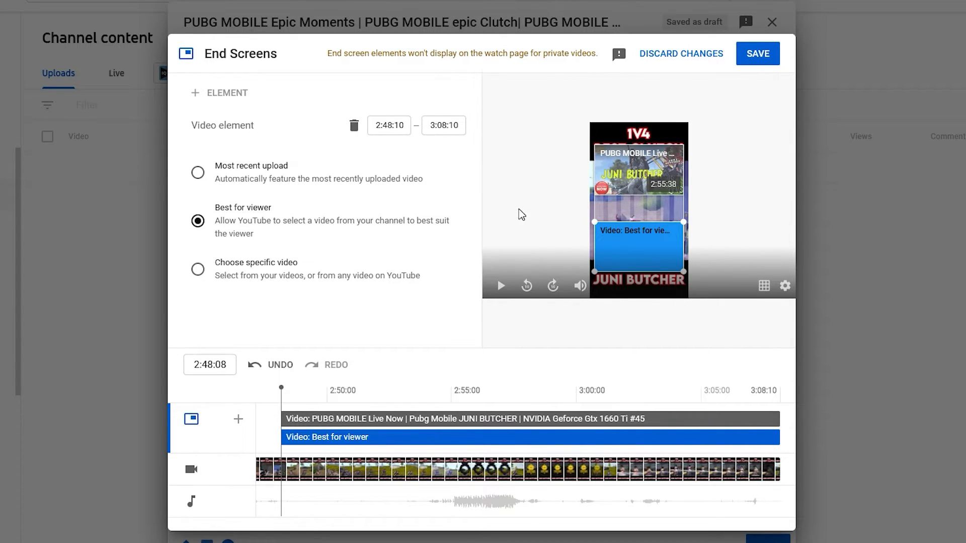
left_click(621, 169)
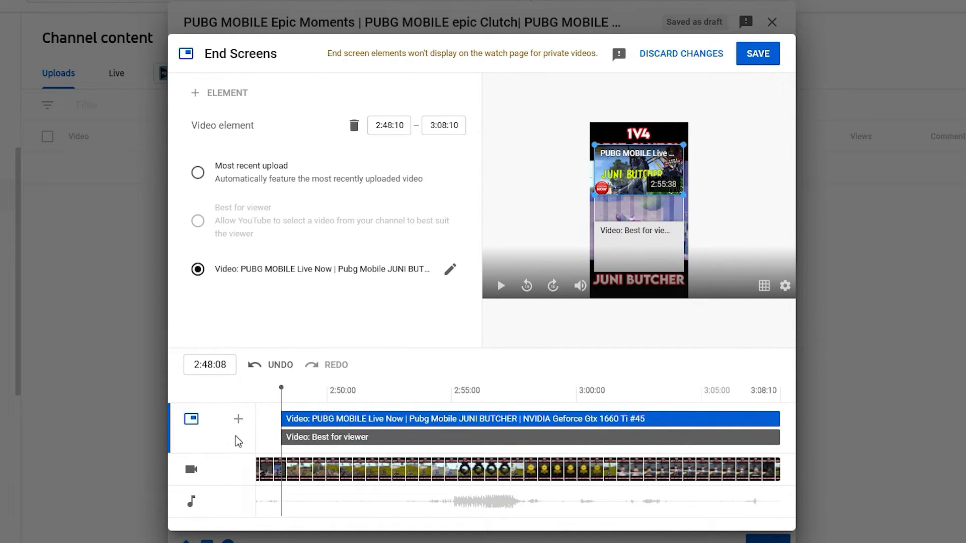
left_click(639, 243)
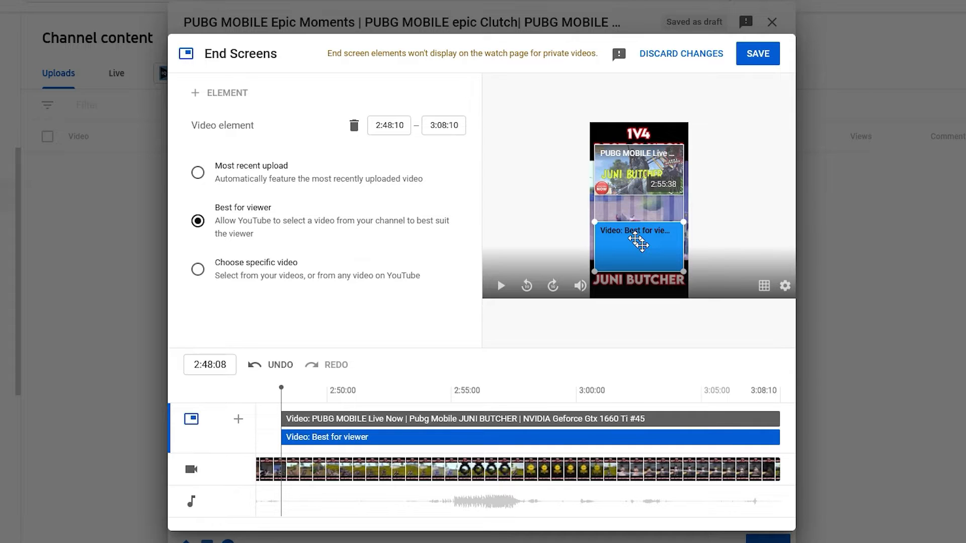
key("Delete")
Step: Add a Subscribe element centred below the end screen's video element and turn off its hovercard outline
left_click(237, 439)
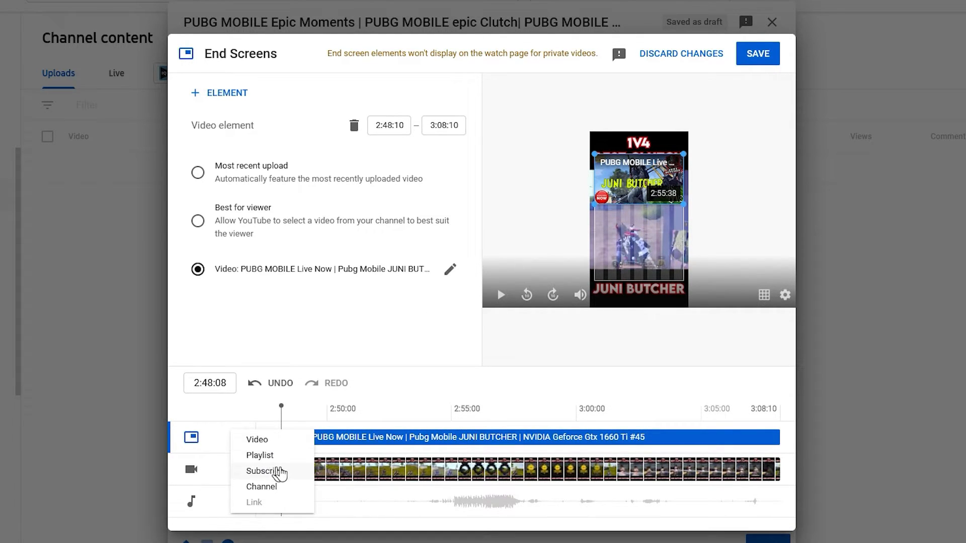
left_click(279, 474)
left_click_drag(628, 254, 643, 253)
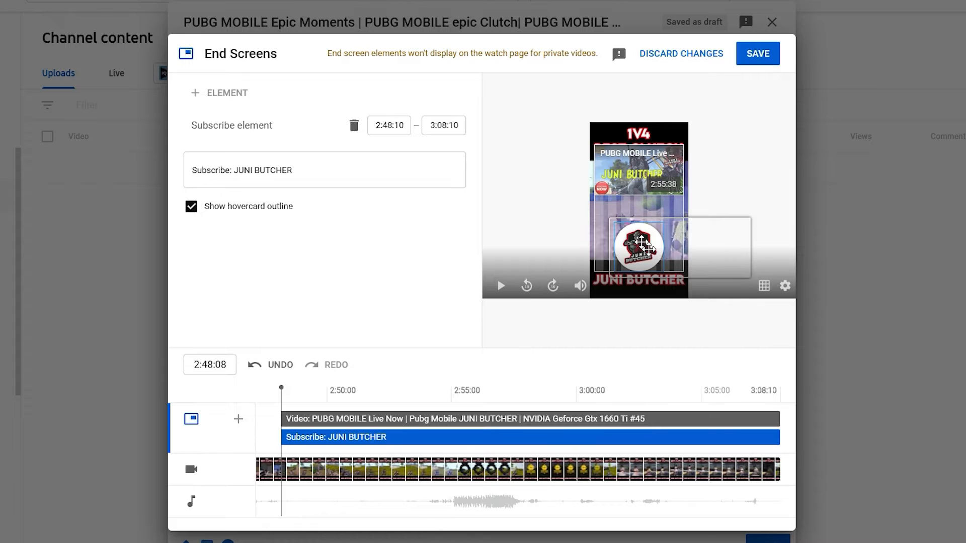
left_click(192, 208)
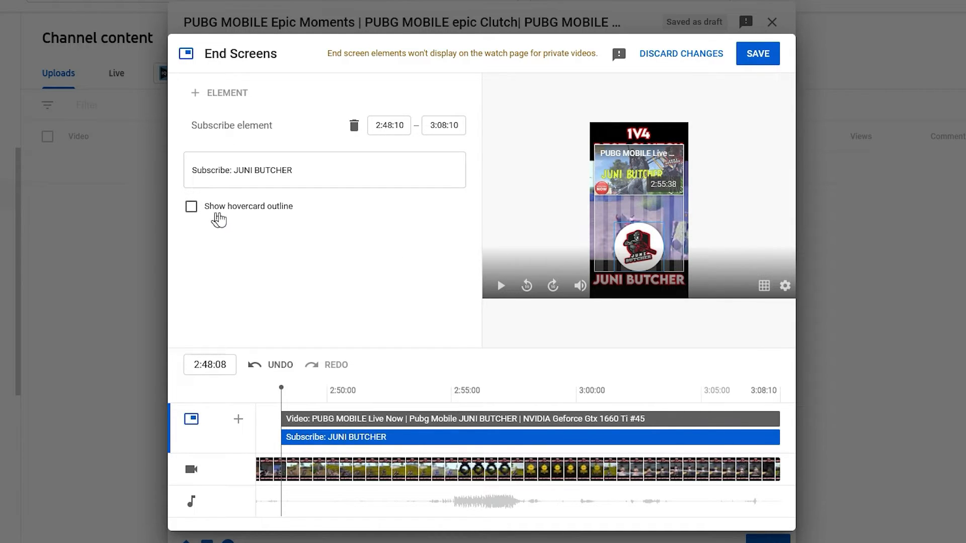
left_click(249, 210)
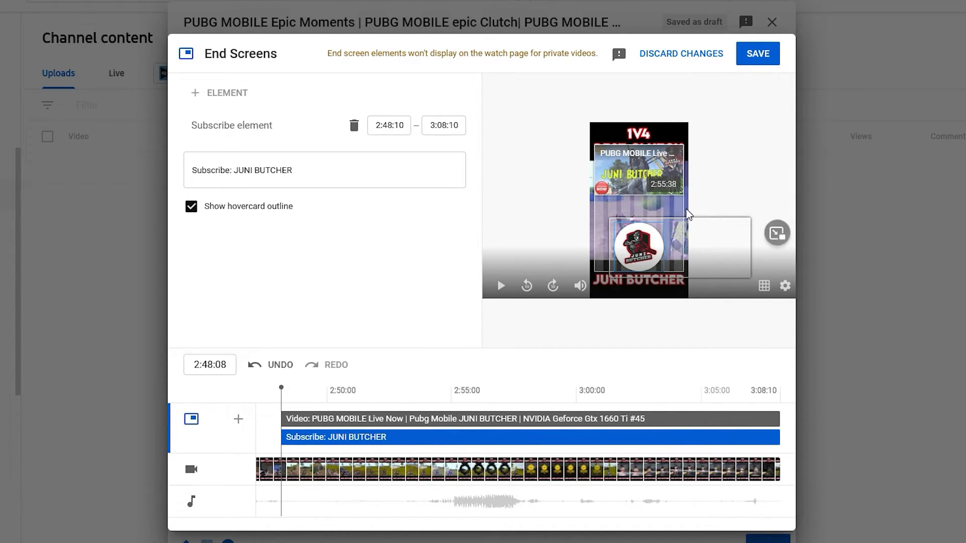
left_click(192, 206)
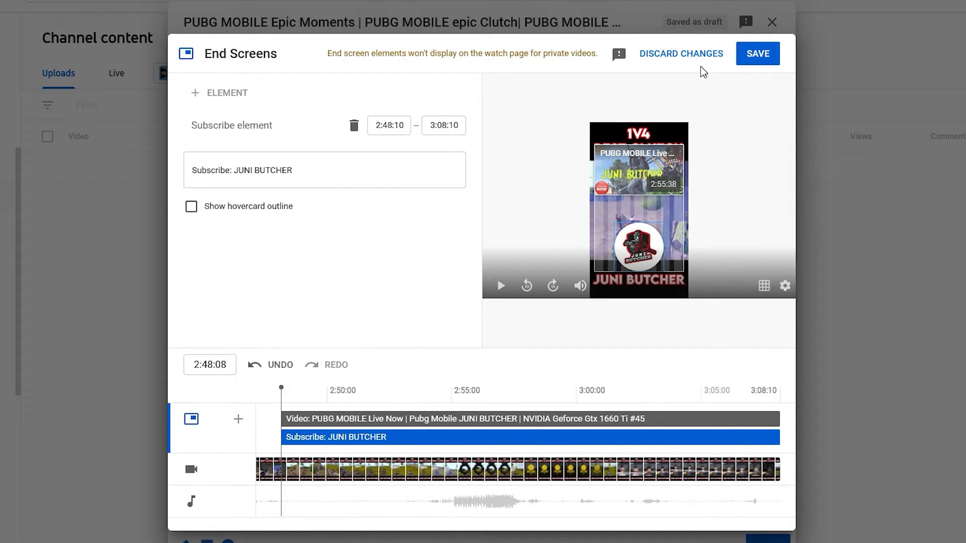
Step: Save the end screen and add a video card linking to the channel's "PUBG MOBILE Live Now" video
left_click(766, 56)
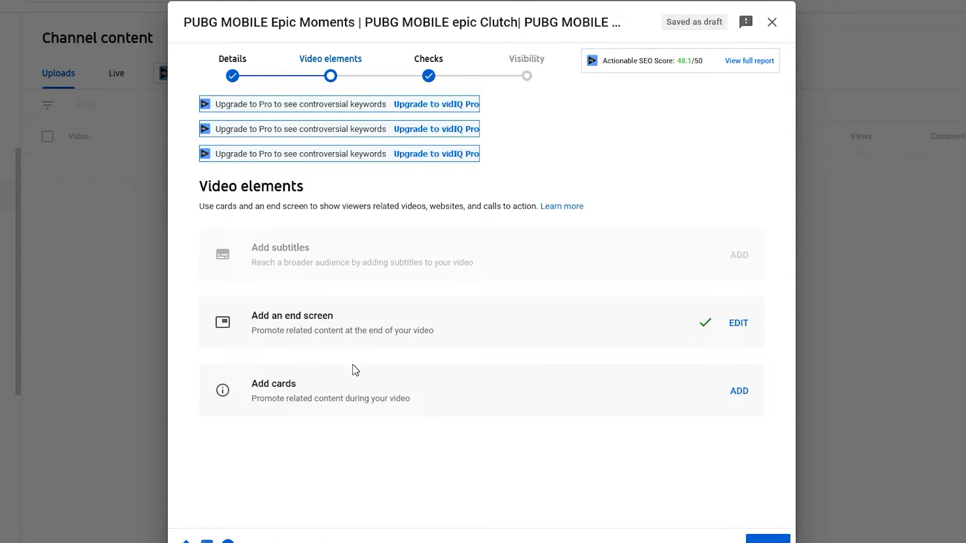
left_click(737, 392)
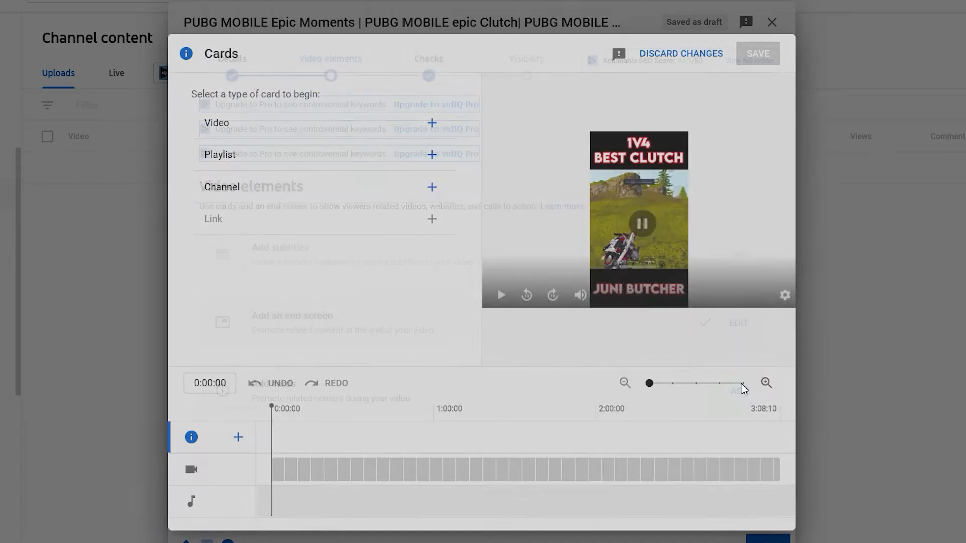
left_click(237, 436)
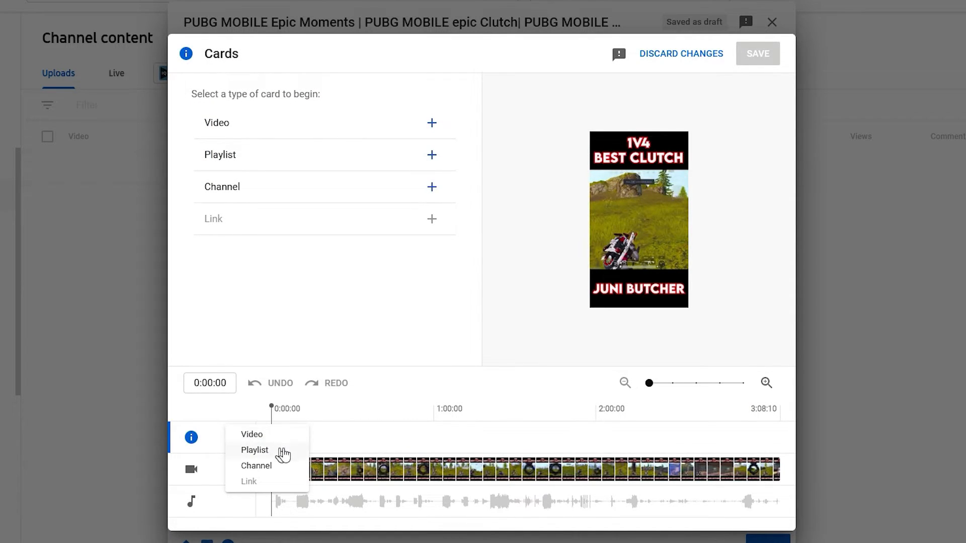
left_click(281, 436)
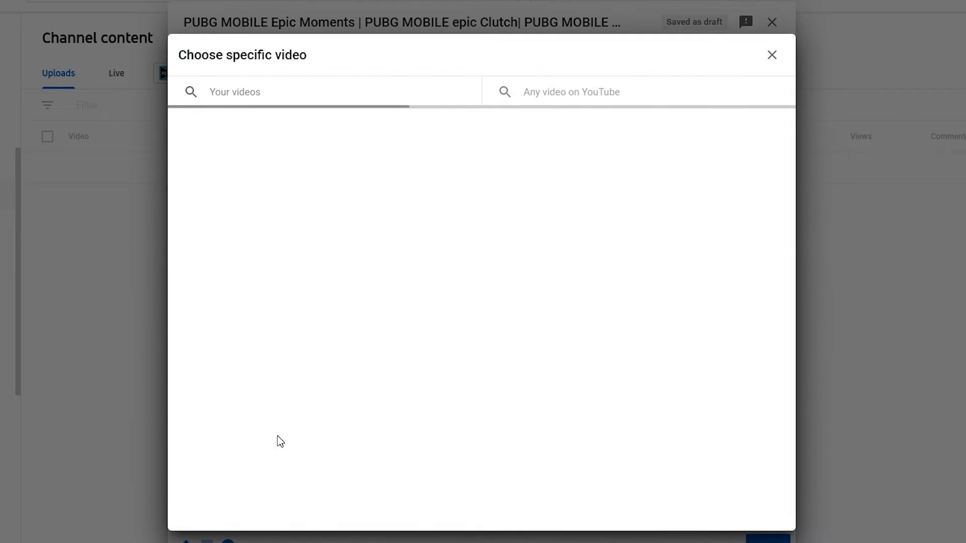
left_click(379, 176)
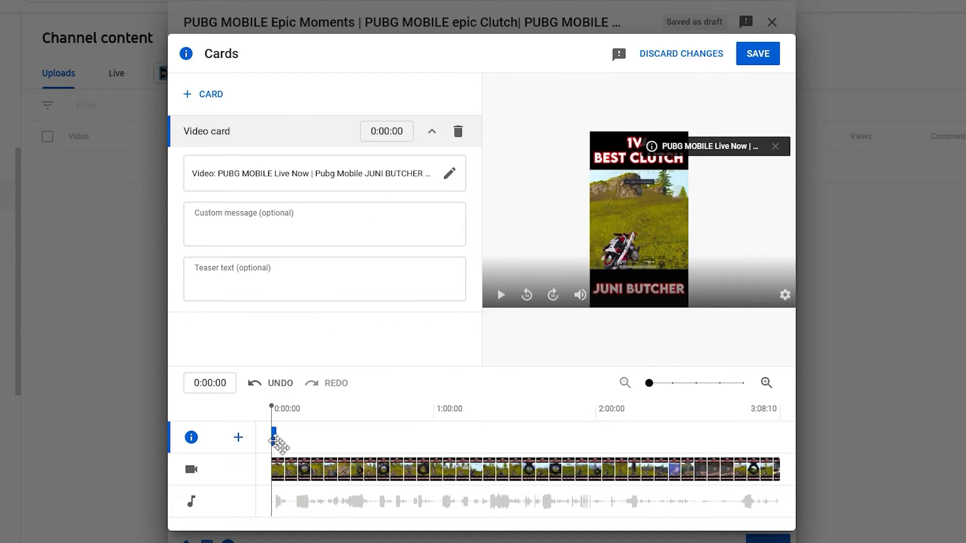
Step: Move the video card to 0:17:39 on the timeline, preview playback across it and save the cards
mouse_move(275, 443)
left_mouse_down()
mouse_move(334, 442)
mouse_move(324, 439)
left_mouse_up()
left_click_drag(272, 412, 311, 409)
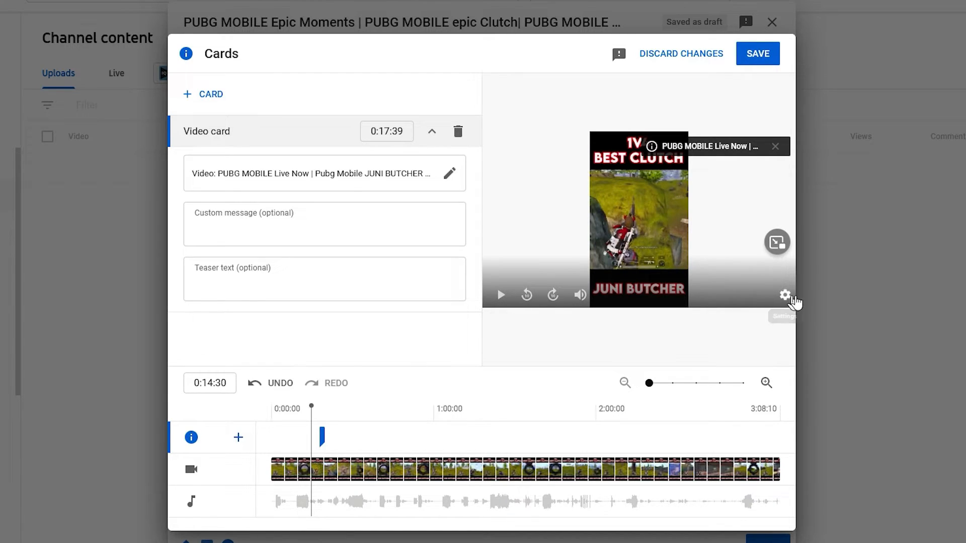
left_click(785, 296)
left_click(592, 345)
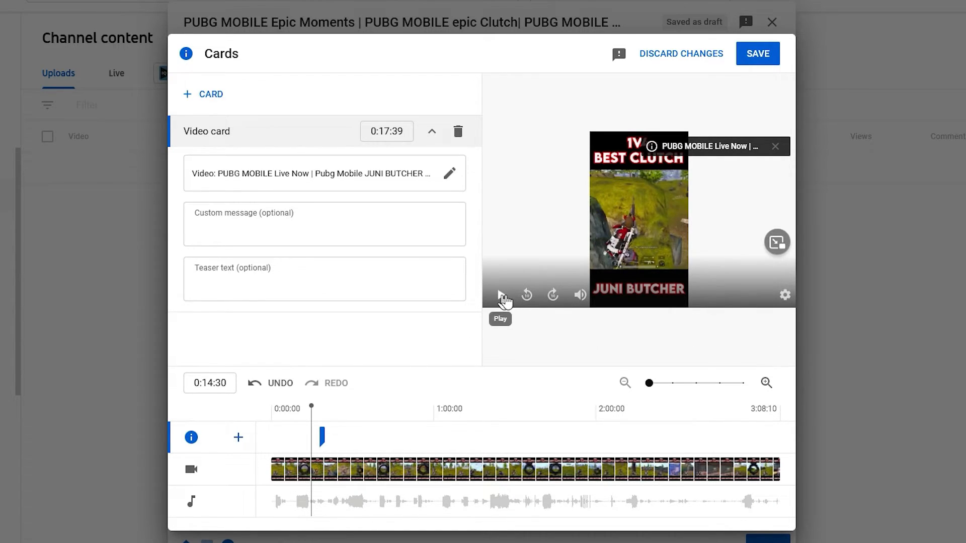
left_click(501, 295)
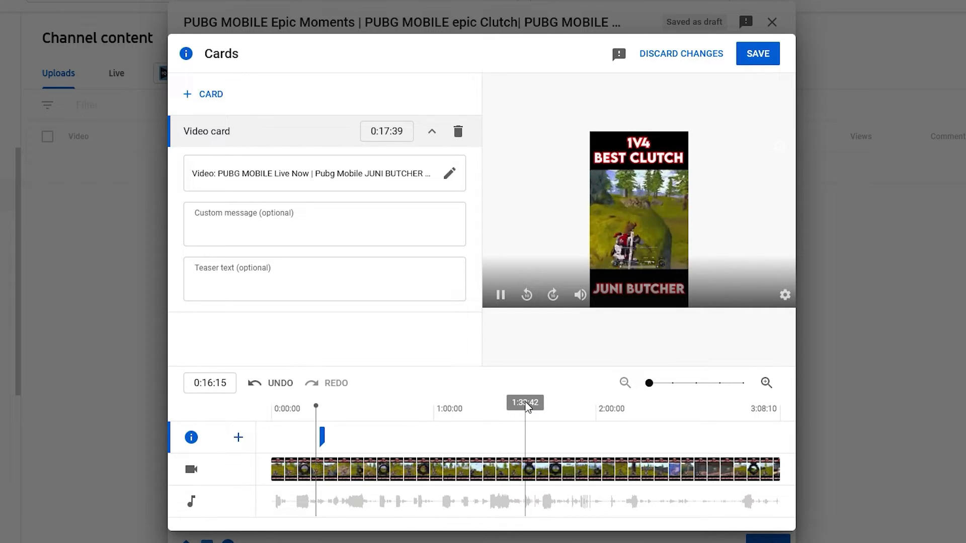
left_click(501, 297)
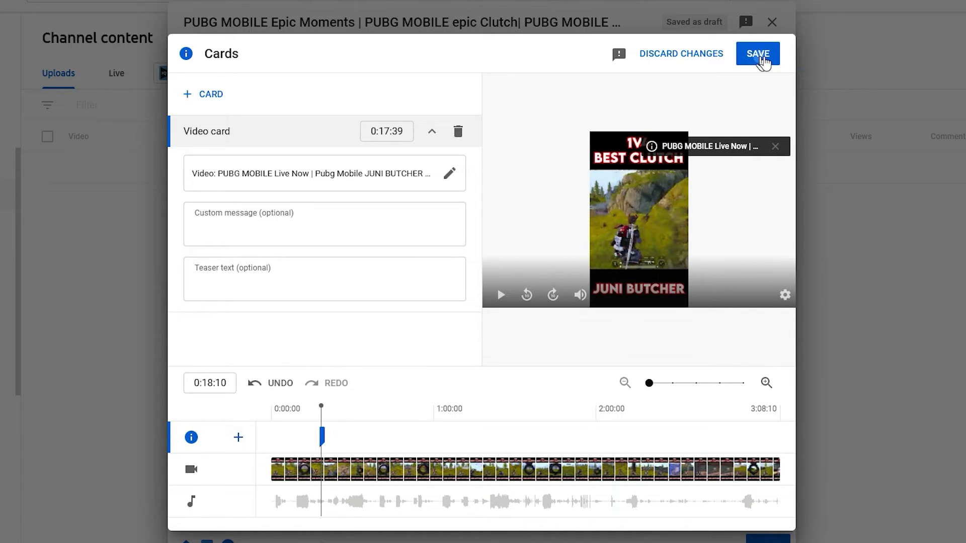
left_click(762, 58)
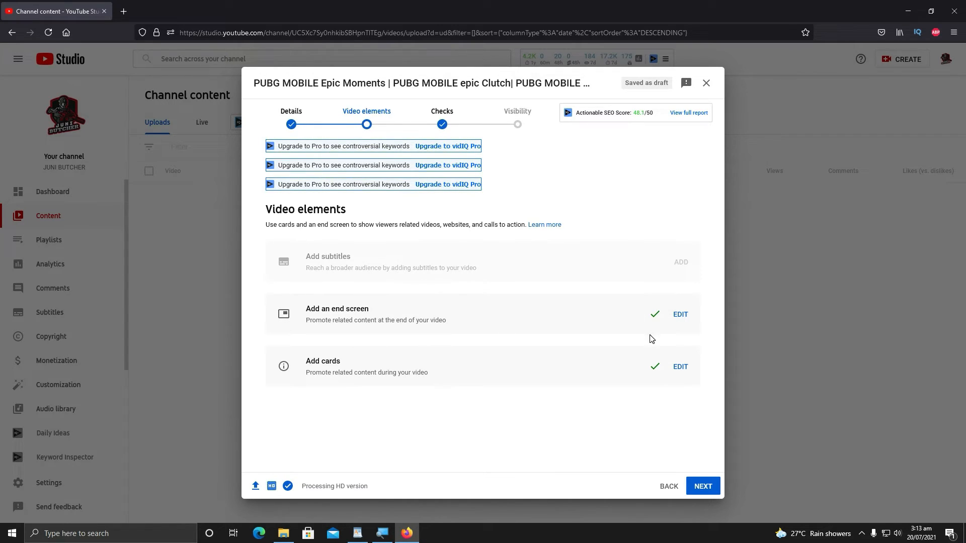
Step: Advance to the Checks stage, review the copyright check and continue to the Visibility stage
left_click(703, 486)
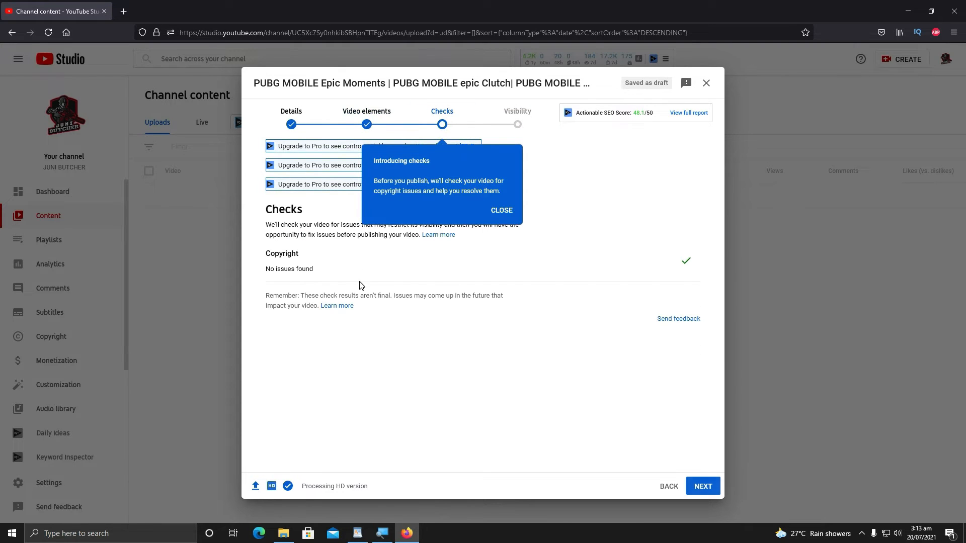
left_click(443, 123)
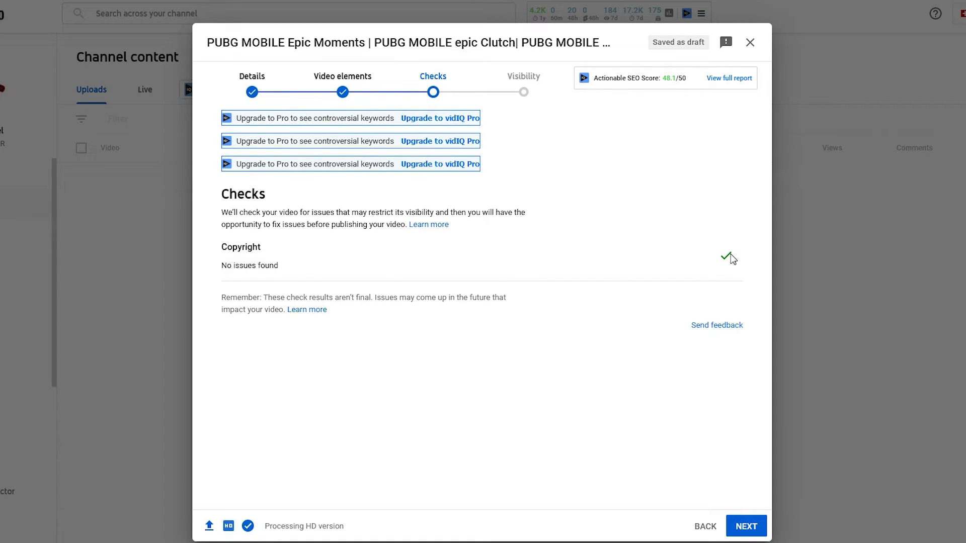
left_click(311, 95)
left_click(274, 97)
left_click(428, 96)
left_click(745, 526)
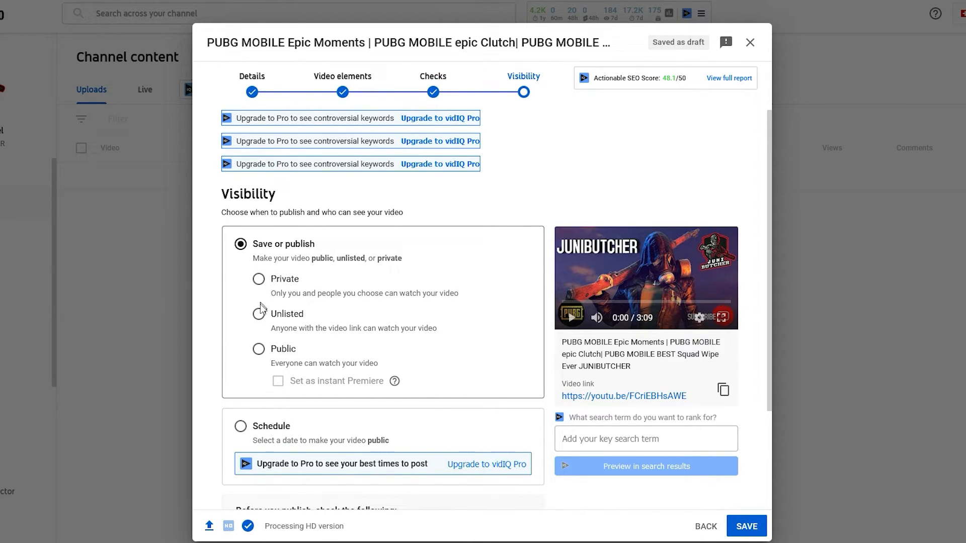
Step: Try the Private and Unlisted visibility options and set the video to Public
left_click(260, 280)
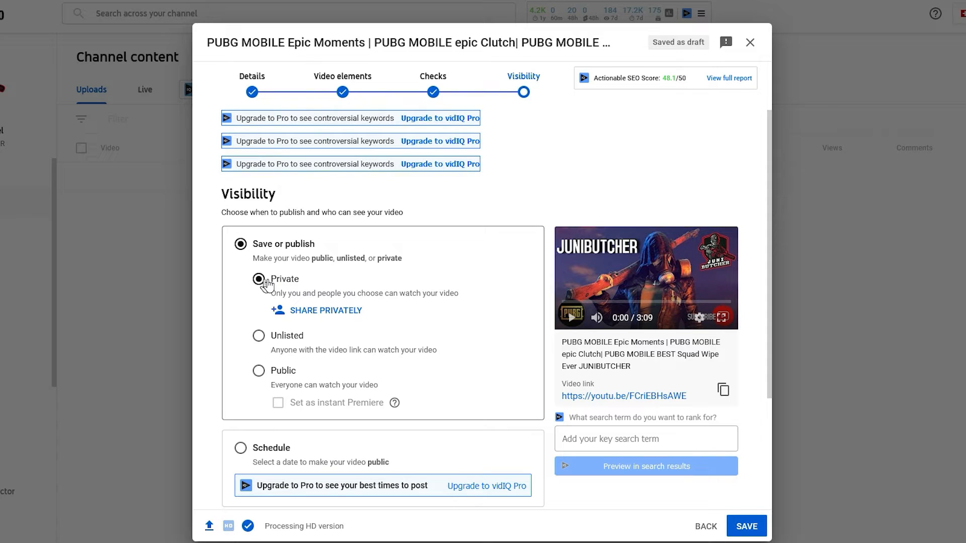
left_click(258, 336)
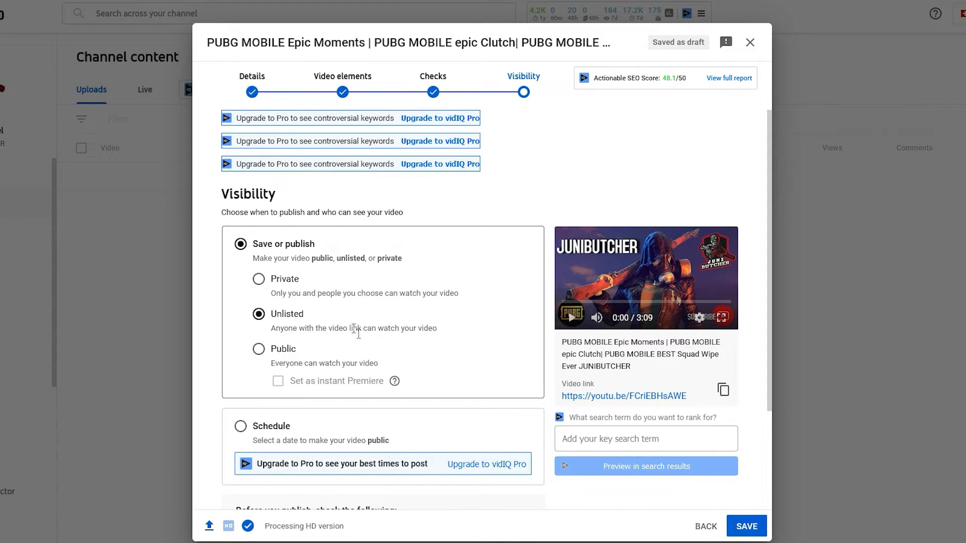
left_click(259, 351)
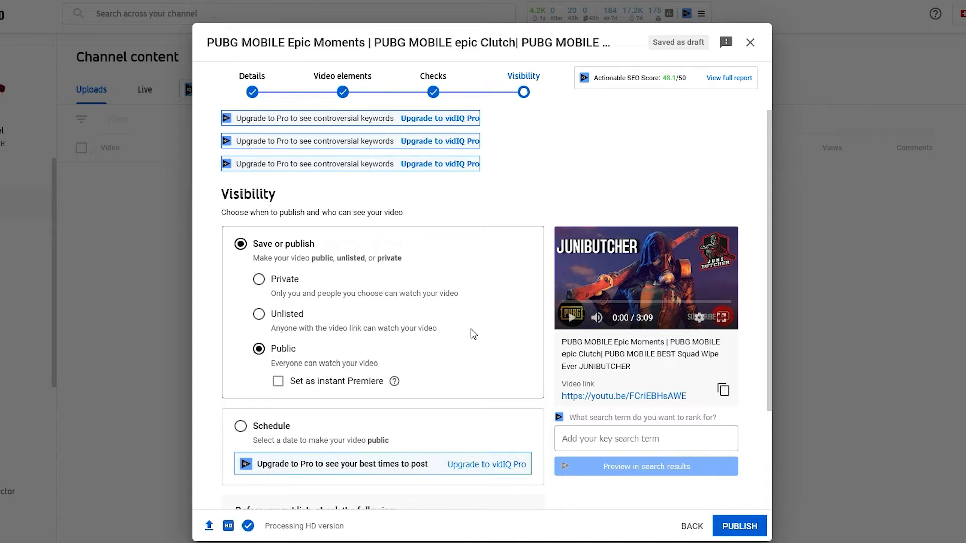
Step: Try the instant Premiere option and the Schedule date and time settings, and return to immediate Public publishing without Premiere
scroll(471, 334, "down", 2)
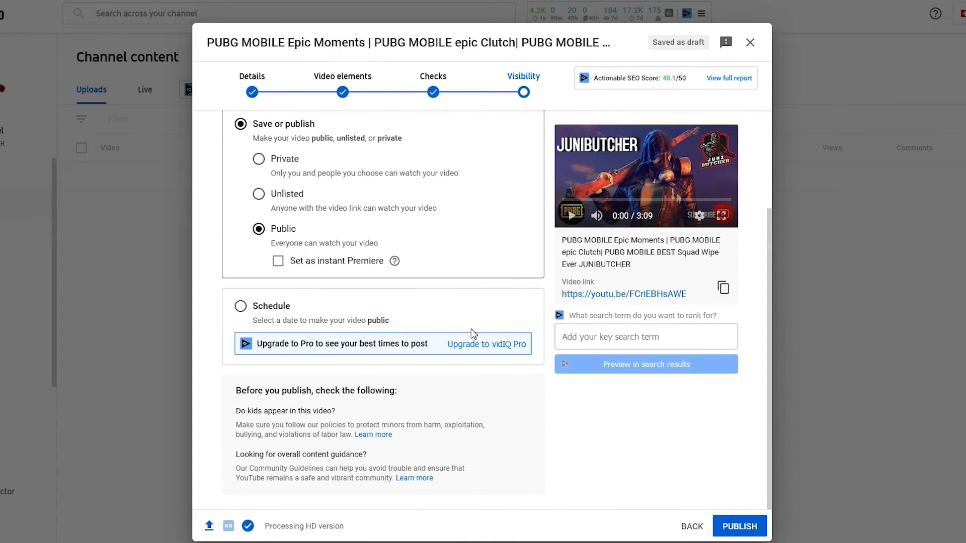
left_click(285, 265)
left_click(241, 305)
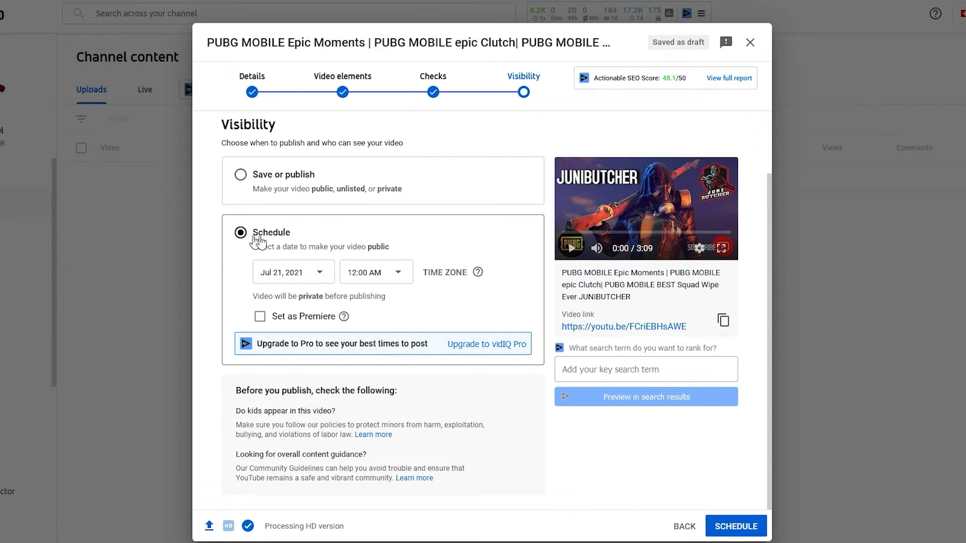
left_click(284, 272)
left_click(307, 384)
left_click(375, 272)
scroll(375, 382, "down", 15)
left_click(373, 433)
left_click(241, 244)
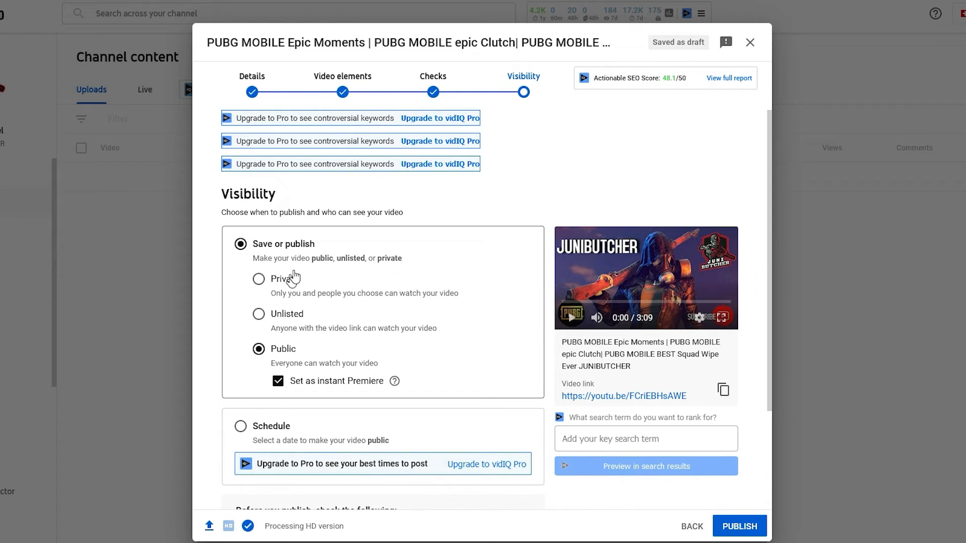
left_click(279, 382)
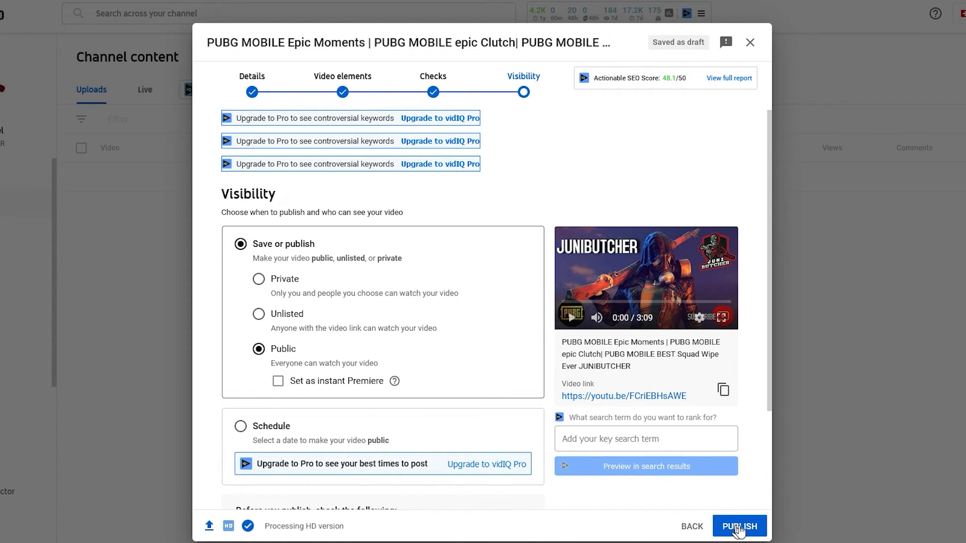